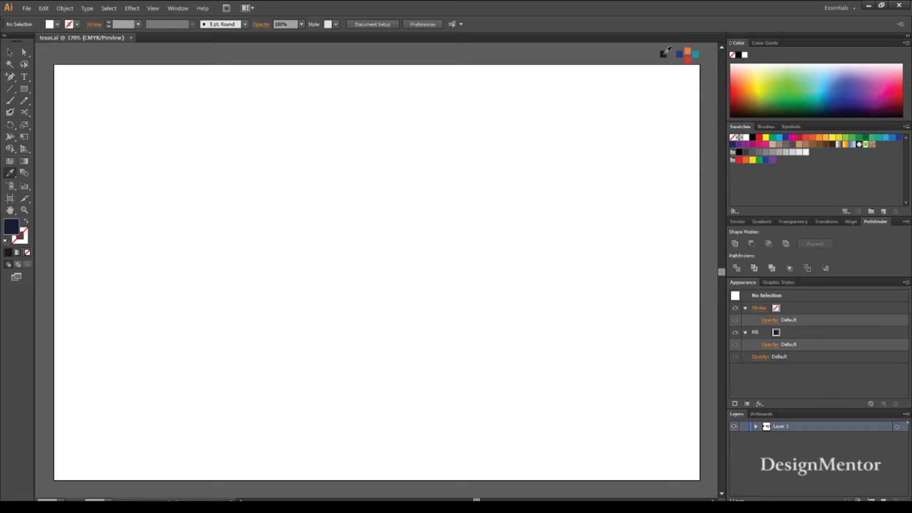
Draw an 800 by 500 pt rectangle with the dark navy fill and no stroke.
key("v")
left_click(23, 93)
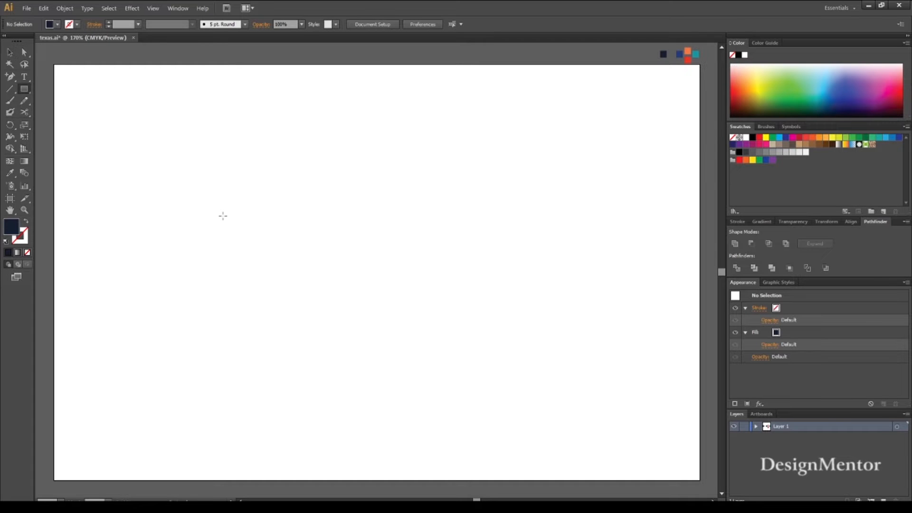
left_click(482, 261)
key("Tab")
left_click(570, 337)
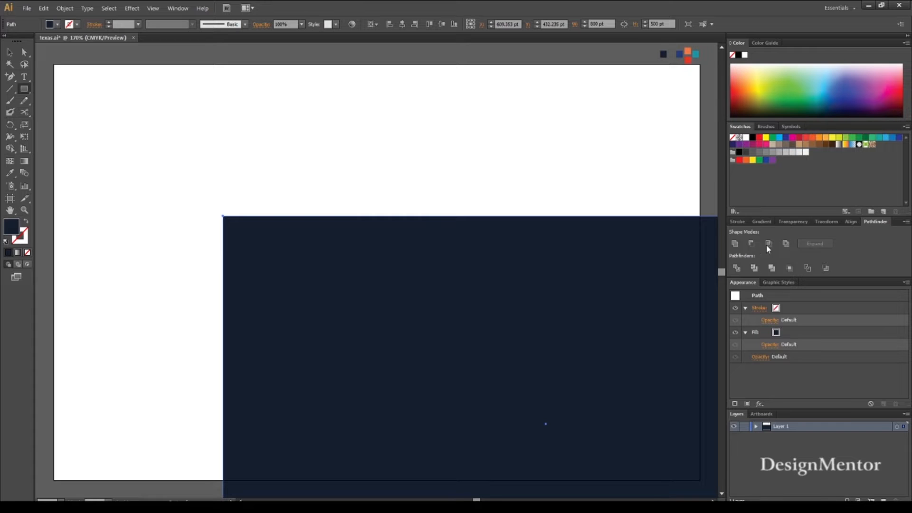
Align the navy rectangle to the artboard's horizontal and vertical centre.
left_click(849, 222)
left_click(752, 243)
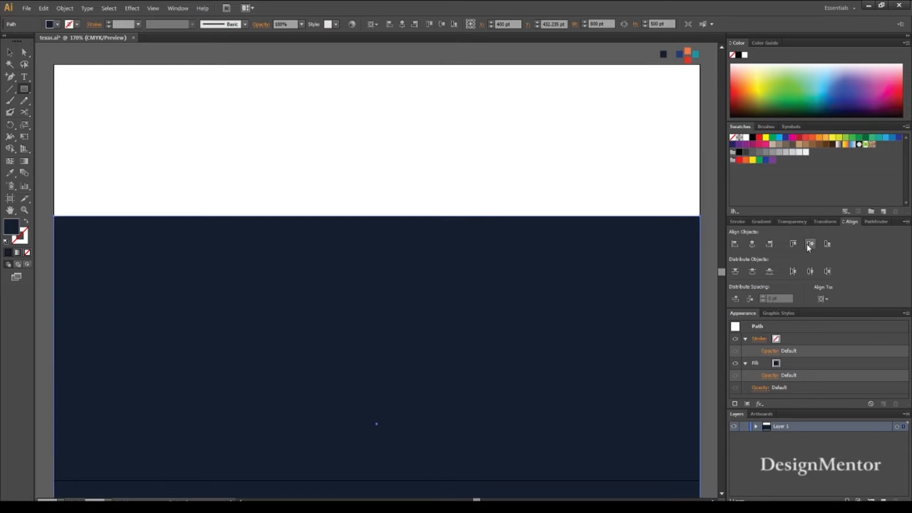
left_click(810, 244)
Lock the navy background rectangle so it cannot be selected.
key("v")
left_click(206, 55)
left_click(209, 97)
left_click(65, 8)
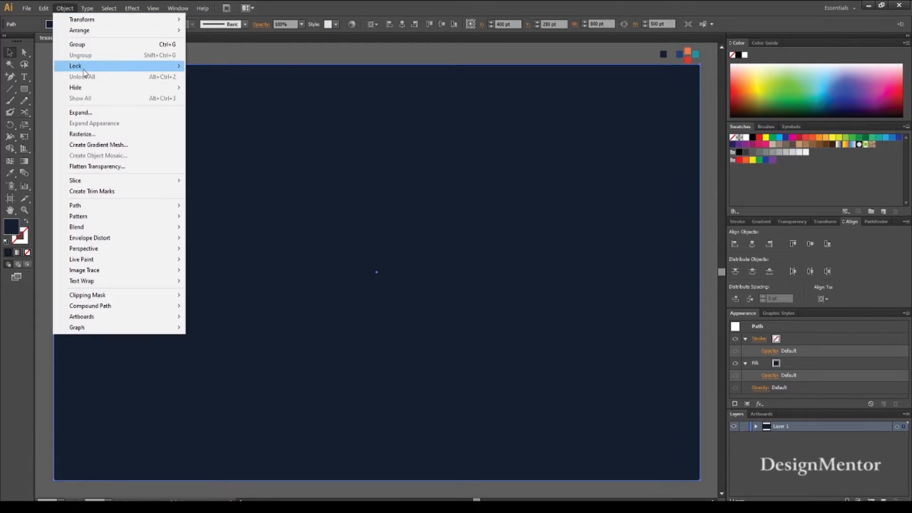
mouse_move(85, 69)
left_click(204, 66)
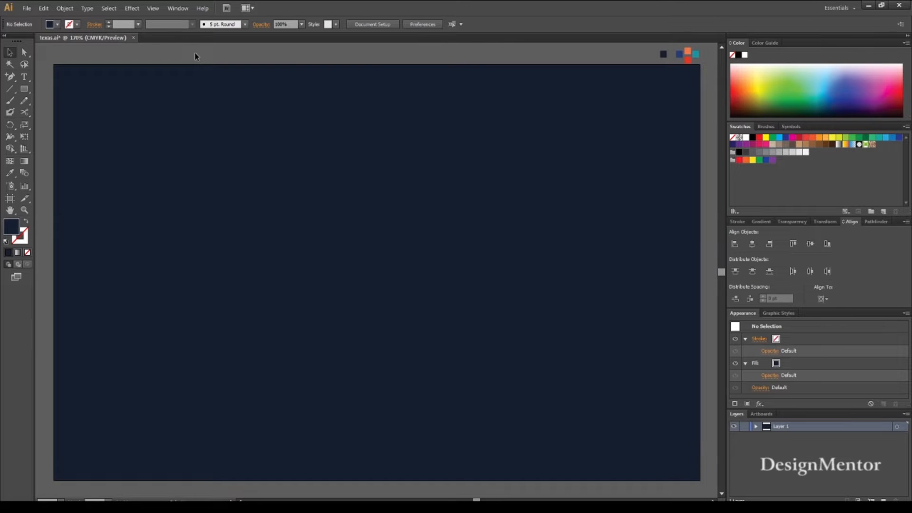
Set the default fill to none and the stroke to white.
left_click(56, 25)
left_click(9, 42)
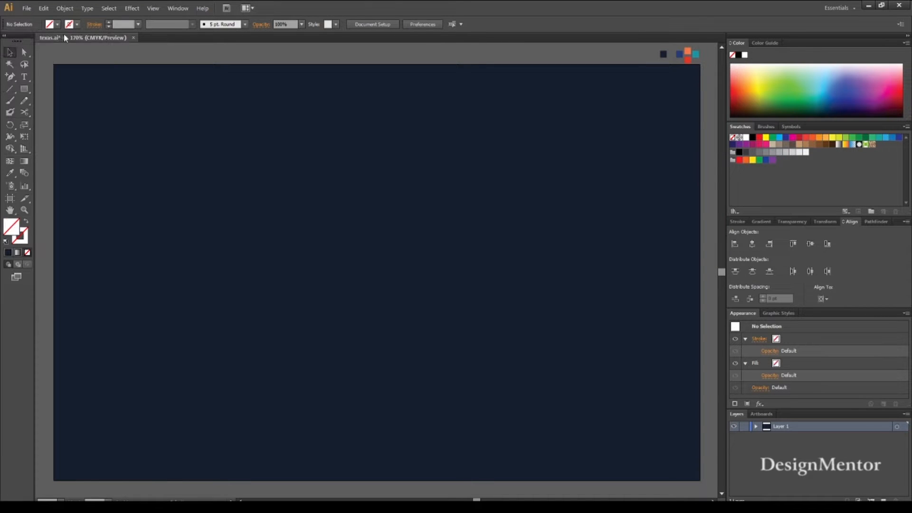
left_click(76, 25)
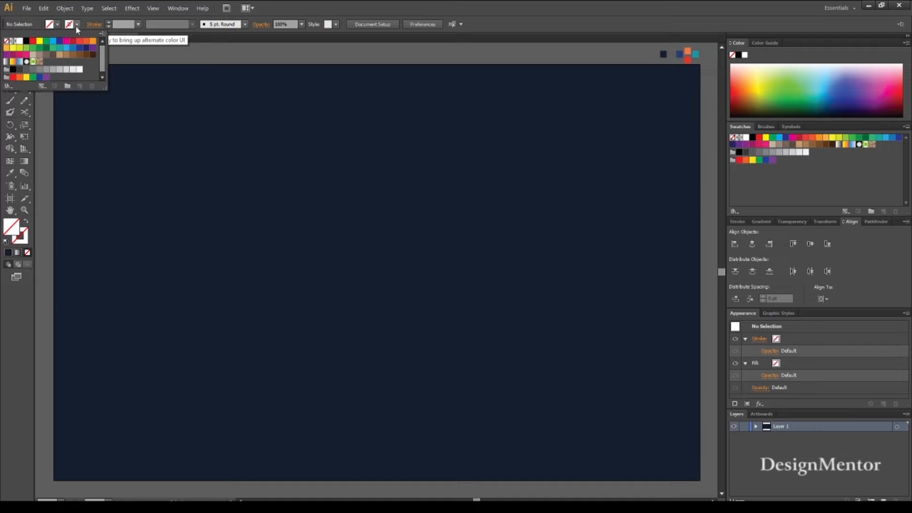
left_click(20, 41)
key("Escape")
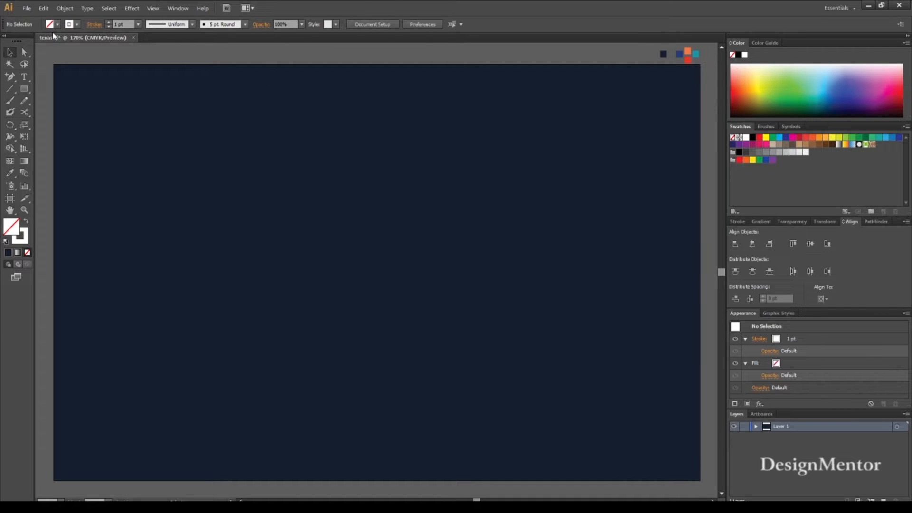
Set up the Type tool with the LEMON MILK font at 200 pt.
left_click(24, 76)
left_click(416, 24)
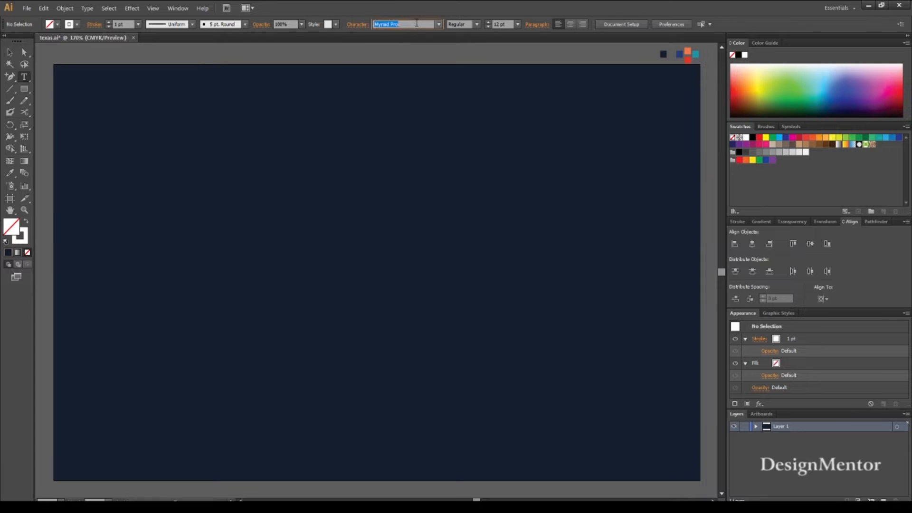
type("LEMON MILK")
key("Return")
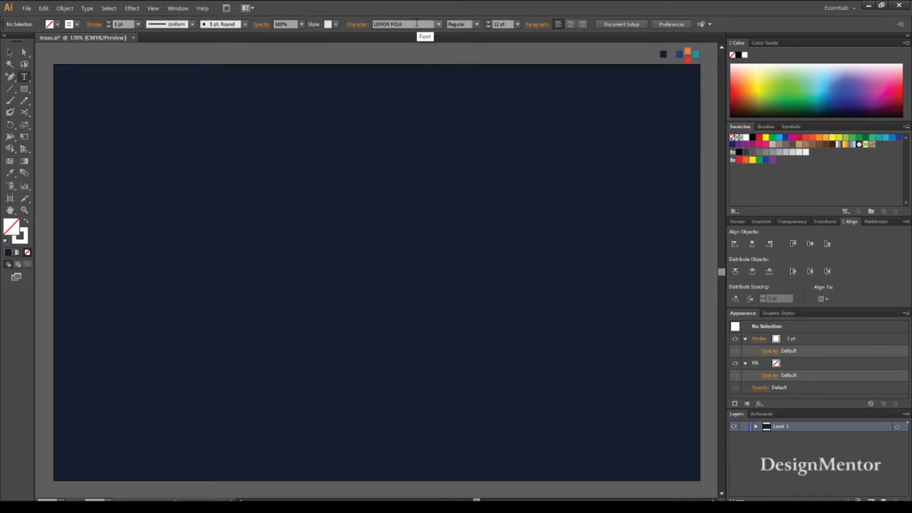
left_click(503, 24)
type("200")
key("Return")
Add the point text TEXAS near the artboard's left edge, with no fill and a white stroke.
left_click(59, 212)
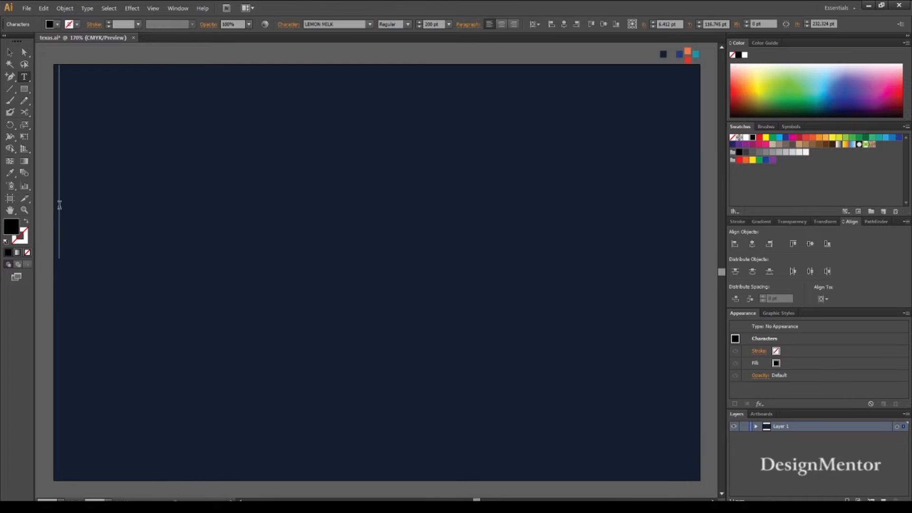
left_click(58, 25)
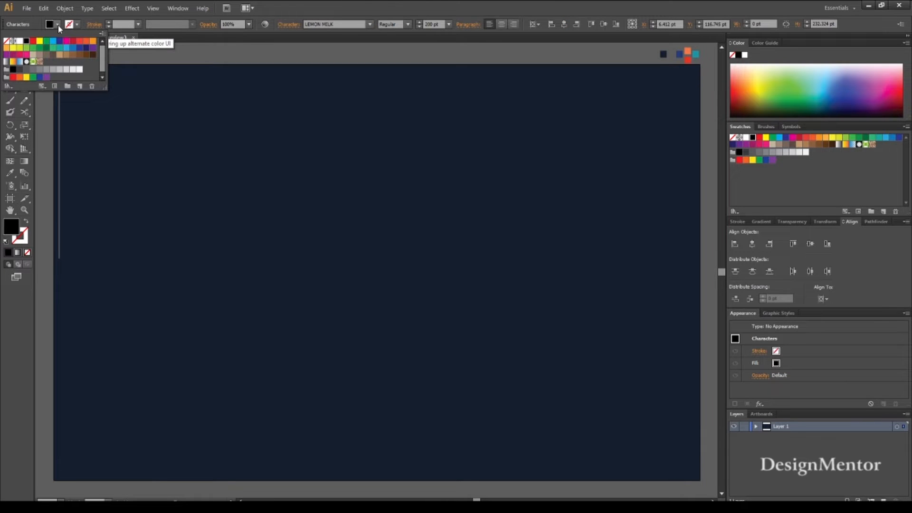
left_click(8, 42)
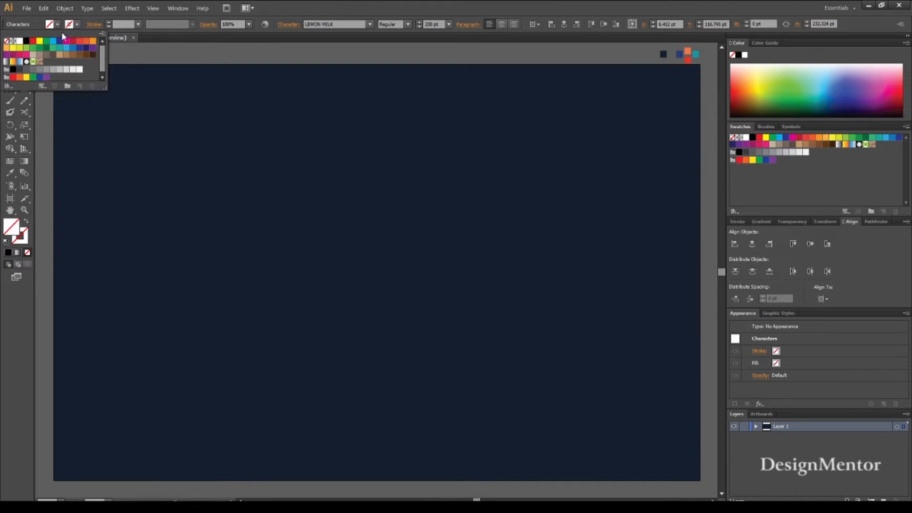
left_click(76, 27)
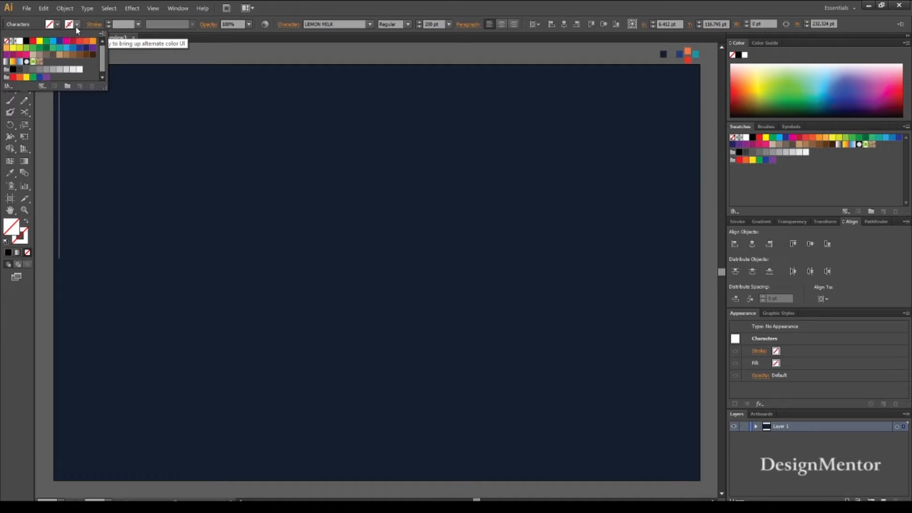
left_click(20, 41)
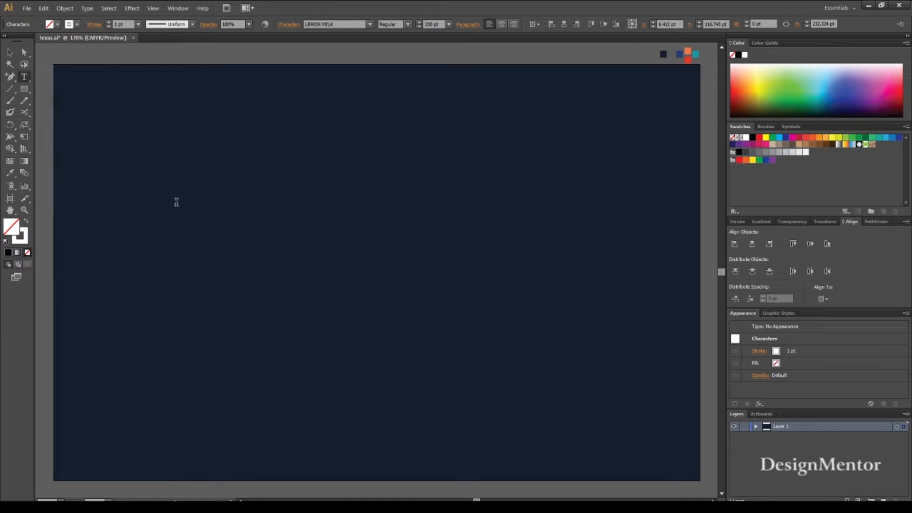
type("TEXAS")
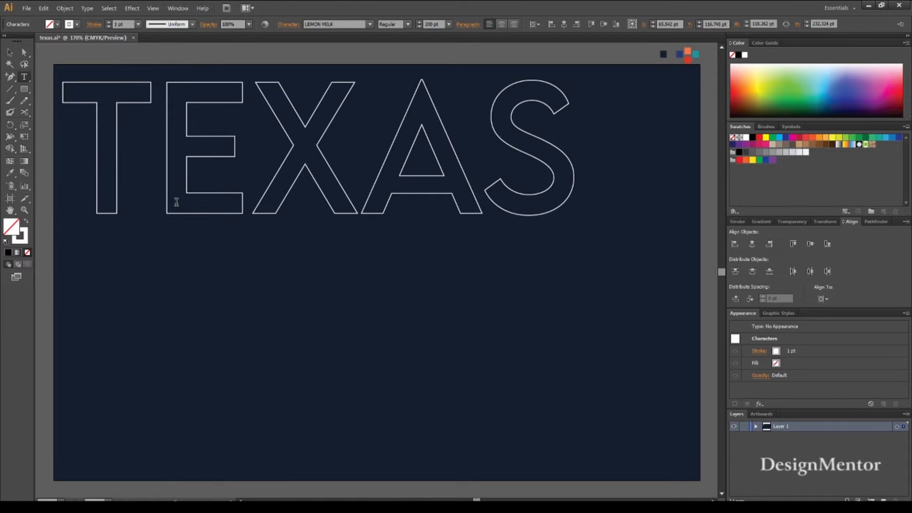
Change the font style of the whole word TEXAS to Bold.
key("ctrl+a")
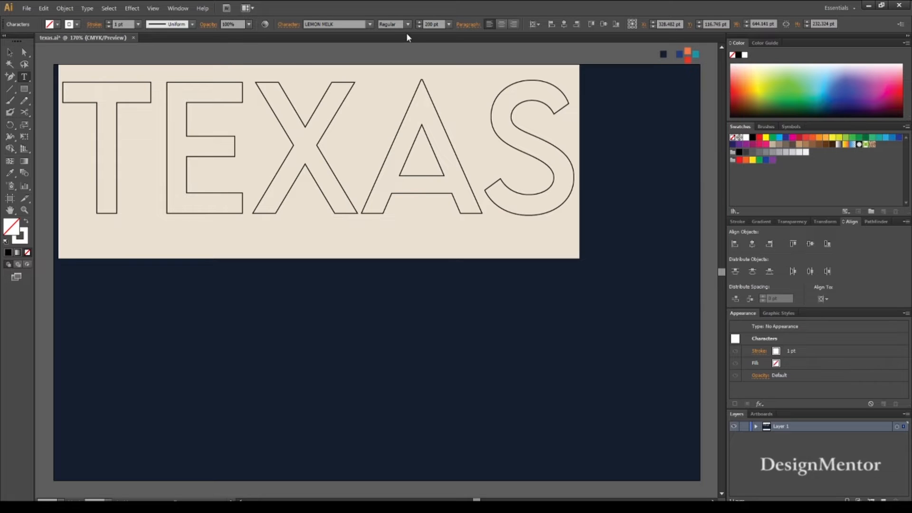
left_click(407, 25)
left_click(391, 100)
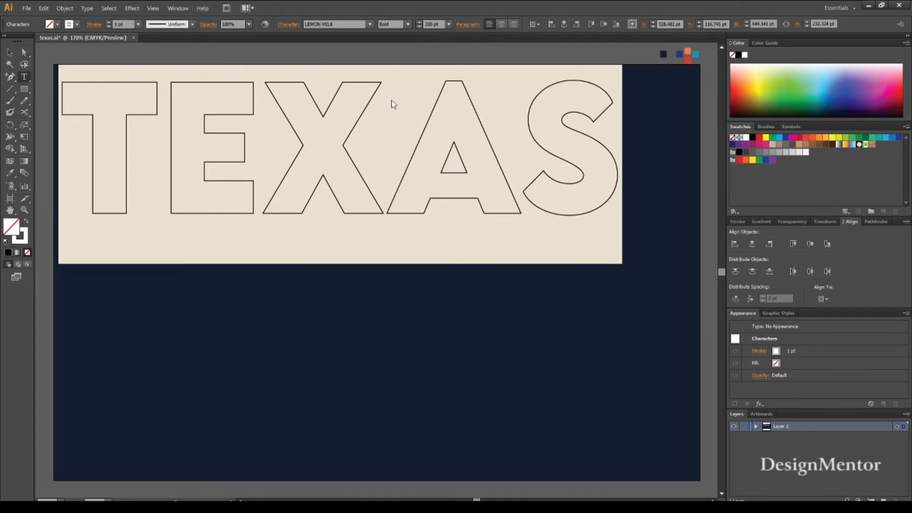
Centre the TEXAS text horizontally and vertically on the artboard.
left_click(10, 52)
left_click(109, 86)
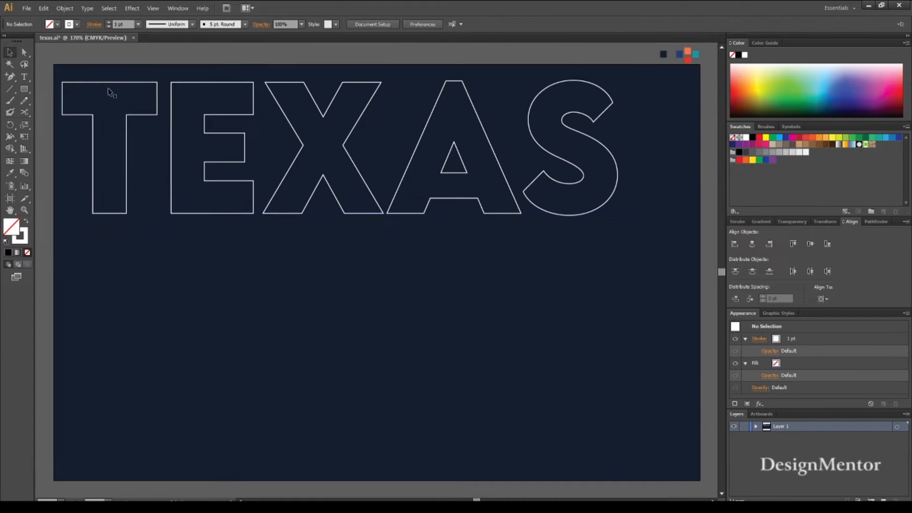
left_click(112, 83)
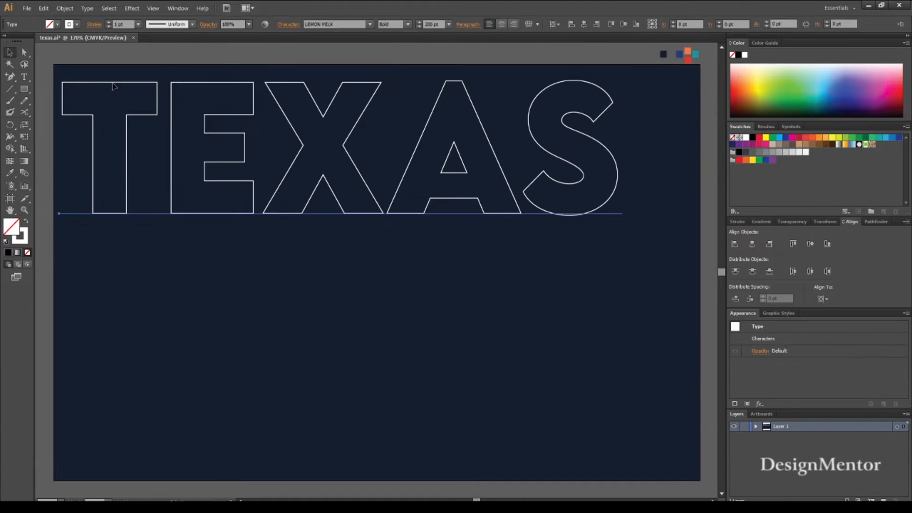
left_click(754, 246)
left_click(810, 244)
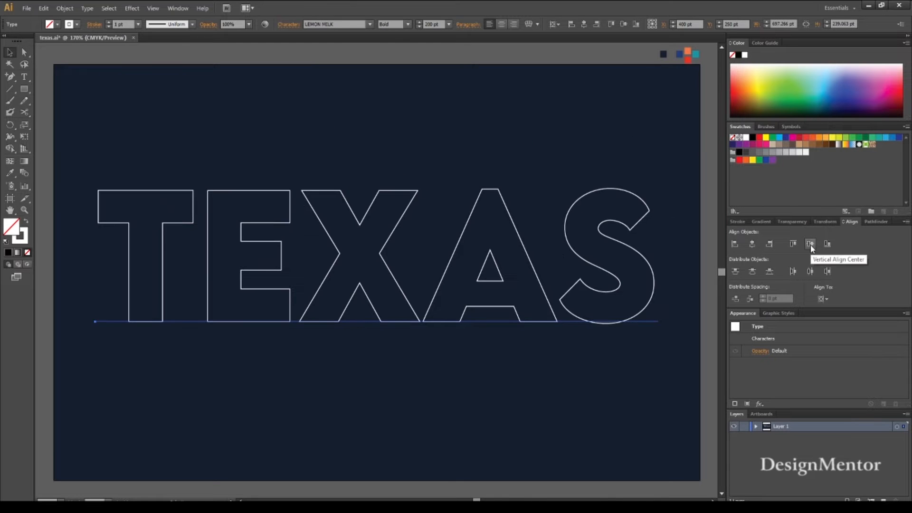
Set the tracking of the TEXAS text to 50 and centre it horizontally on the artboard again.
left_click(284, 25)
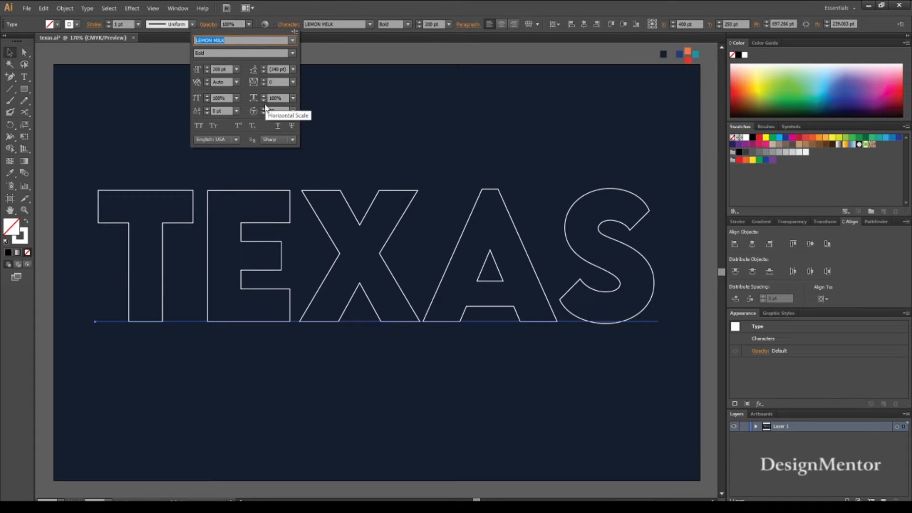
left_click(275, 82)
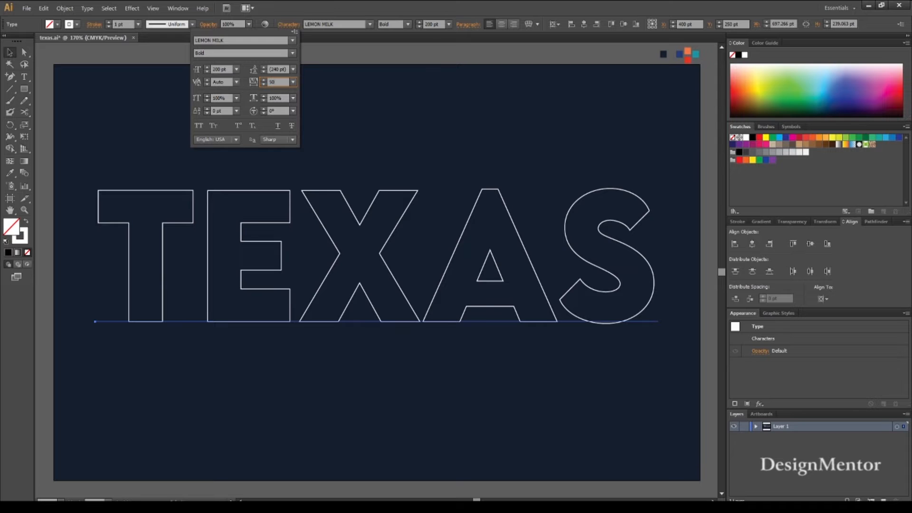
type("50")
key("Return")
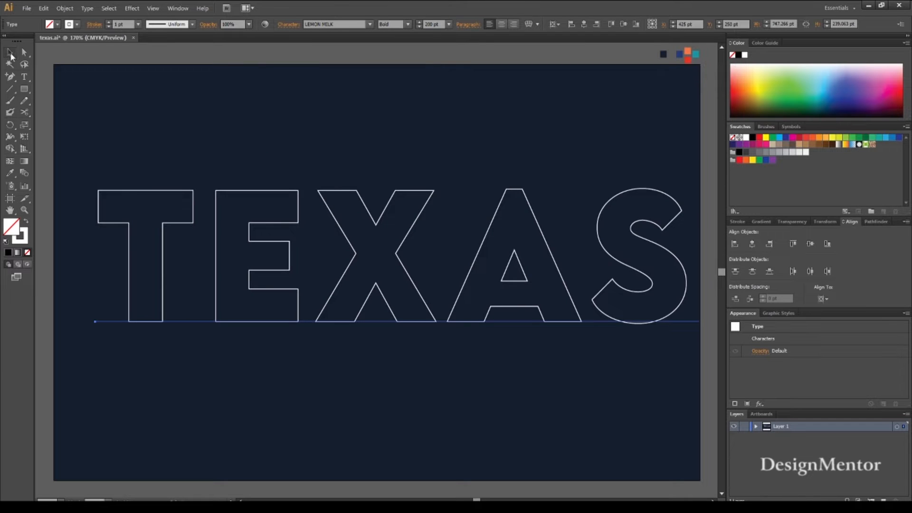
left_click(751, 244)
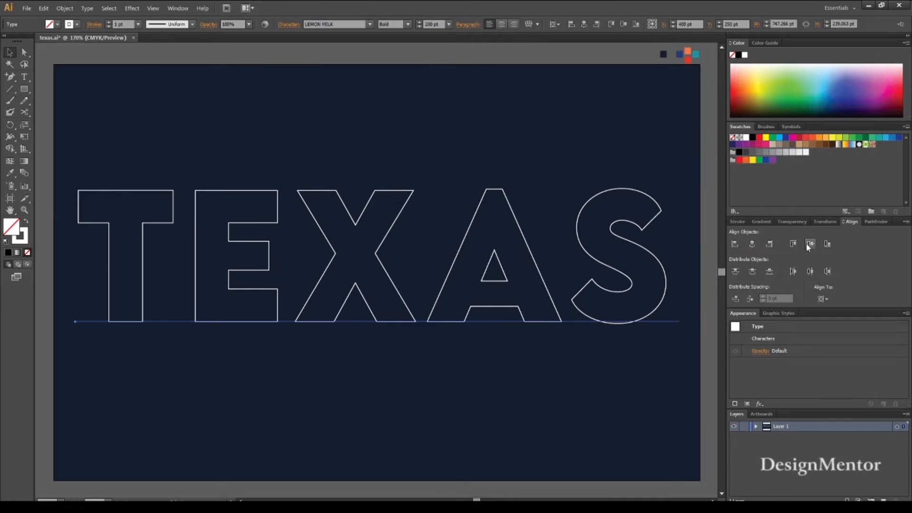
left_click(554, 387)
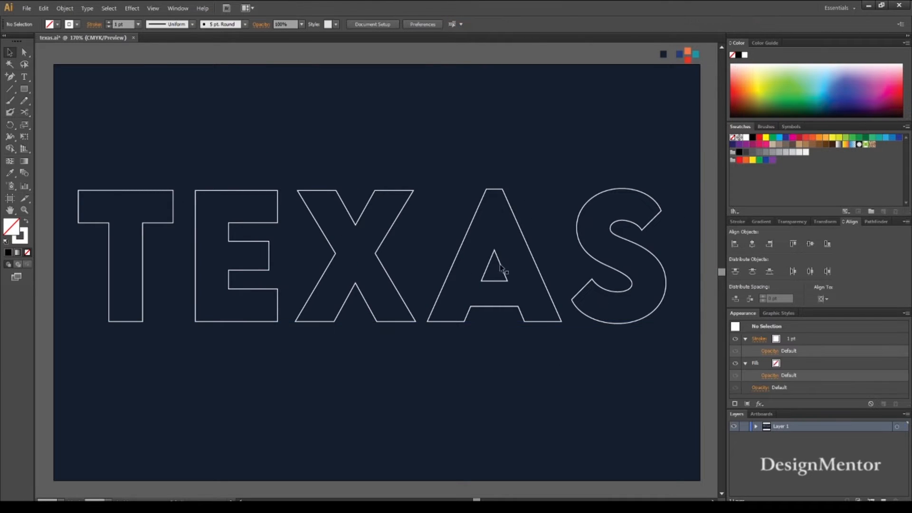
Convert the TEXAS text to outlines.
right_click(404, 194)
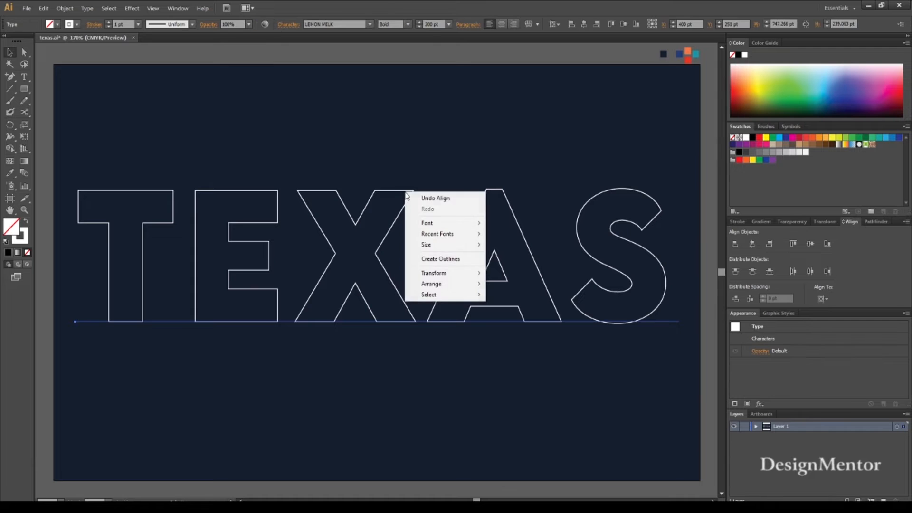
left_click(440, 259)
left_click(510, 353)
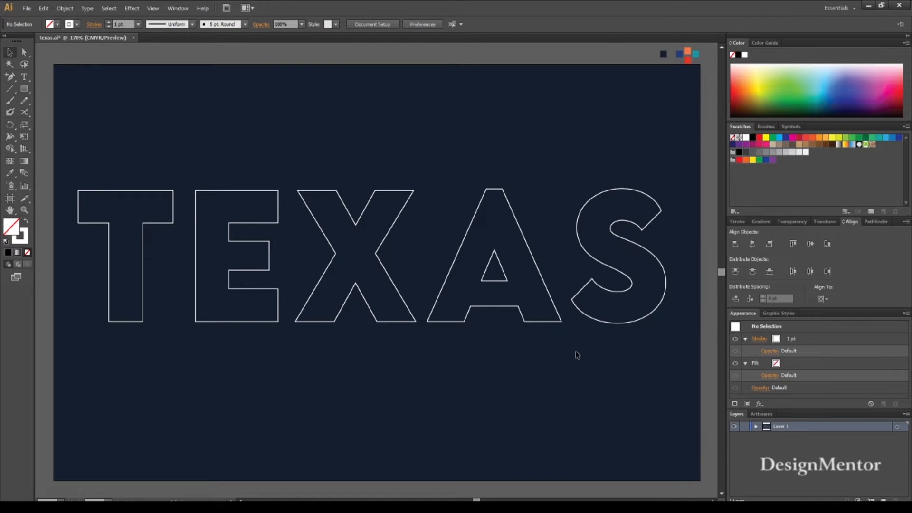
Draw an ellipse 80 pt wide and 60 pt high on the artboard below the letter A.
left_click(24, 88)
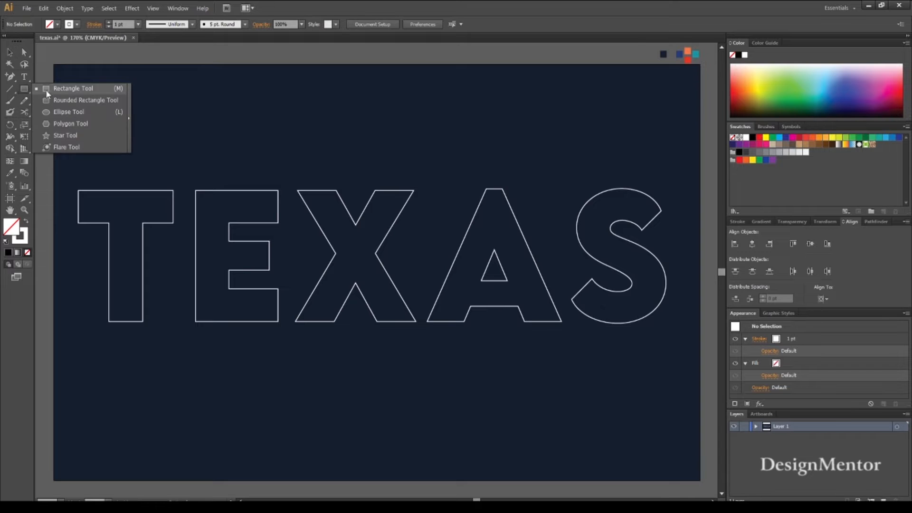
left_click(65, 111)
left_click(447, 379)
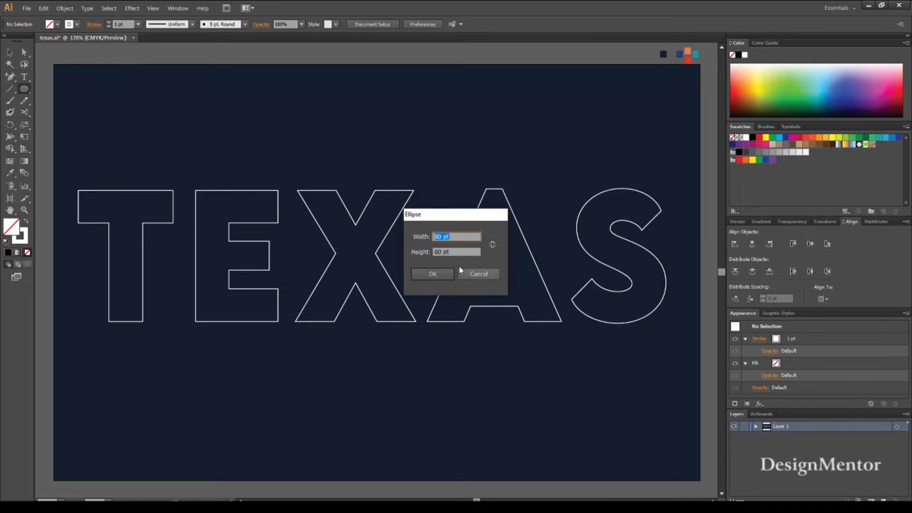
key("Tab")
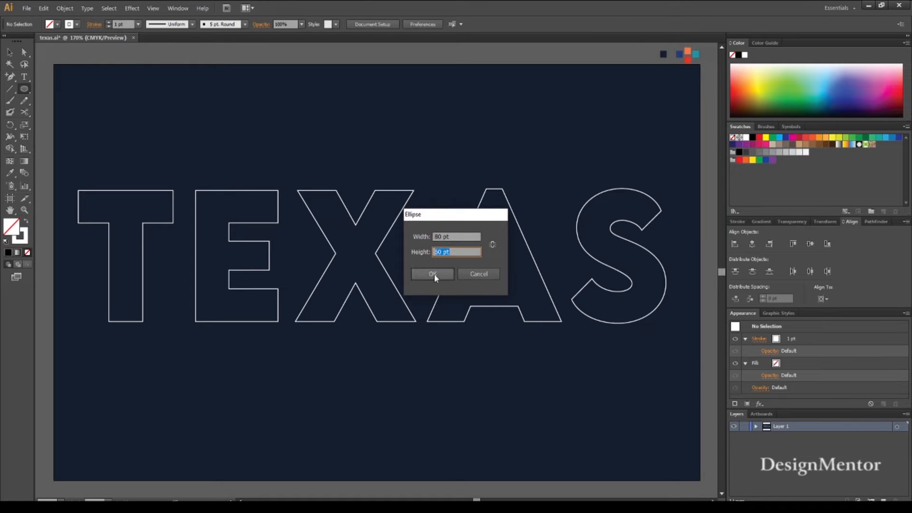
left_click(433, 274)
Delete the lower-right quarter segment of the ellipse, leaving an open arc.
key("v")
left_click(536, 418)
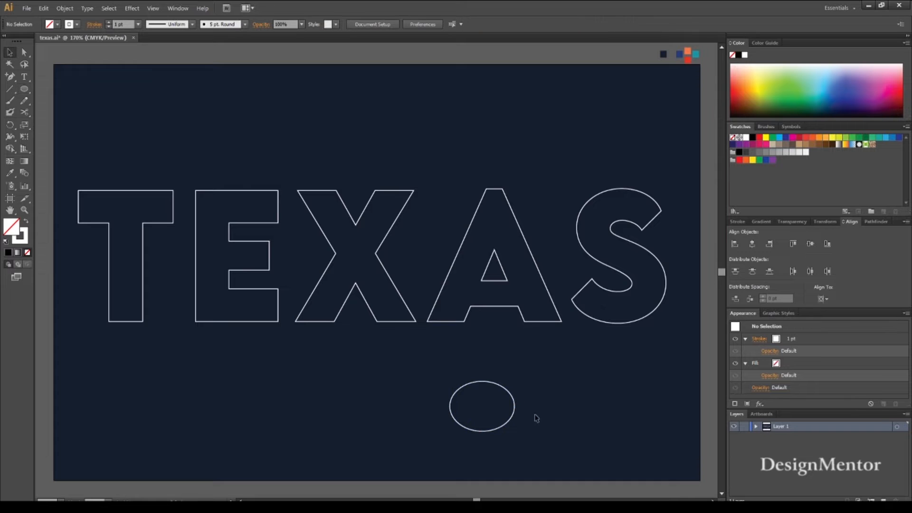
key("a")
left_click_drag(530, 434, 504, 415)
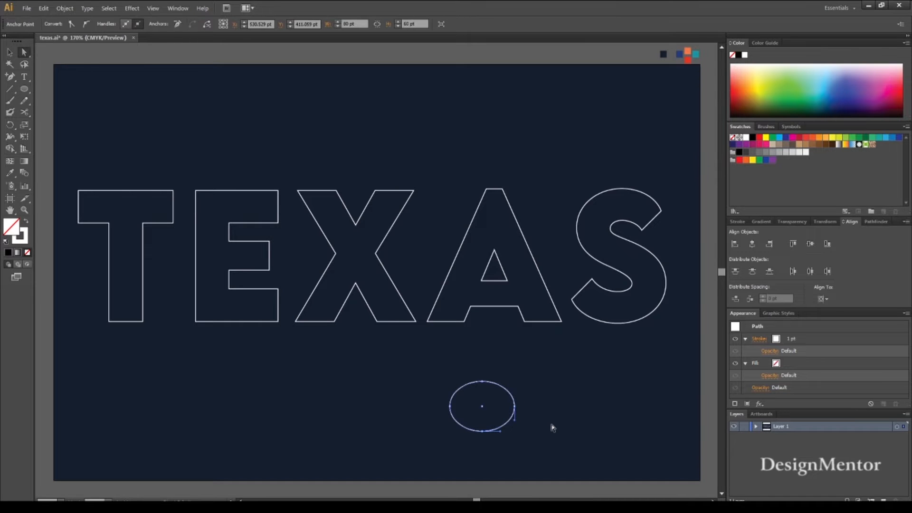
key("Delete")
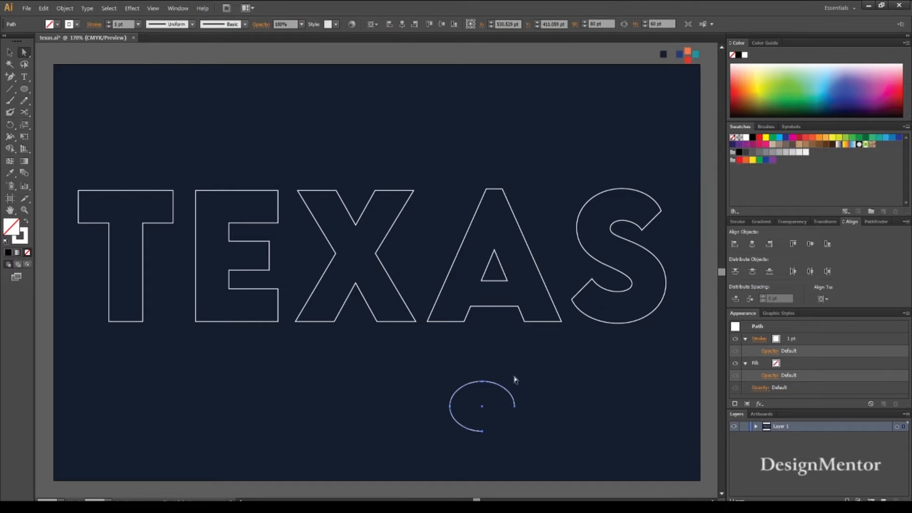
Select the whole open arc and nudge it upward by about 10 pt.
left_click(18, 55)
left_click(219, 118)
left_click_drag(427, 356, 526, 444)
key("Up")
key("Up")
key("Up")
key("Up")
key("Up")
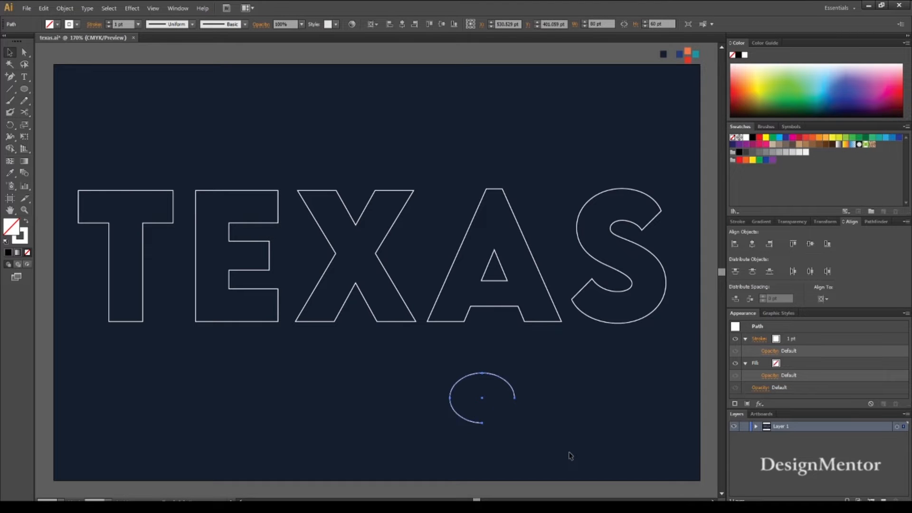
Move the open arc up into the upper bowl of the letter S, midway between its outlines, and deselect it.
key("Right")
key("Right")
key("Right")
key("Right")
key("Right")
key("Right")
key("Right")
key("Right")
key("Right")
key("Right")
key("Up")
key("Up")
key("Up")
key("Up")
key("Up")
key("Up")
key("Up")
key("Up")
key("Up")
key("Up")
key("Up")
key("Up")
key("Up")
key("Up")
key("Up")
key("Up")
key("Up")
key("Up")
key("Up")
key("Down")
key("Down")
key("Down")
key("Down")
key("Down")
key("Down")
key("Down")
key("Down")
key("Left")
key("Left")
key("Left")
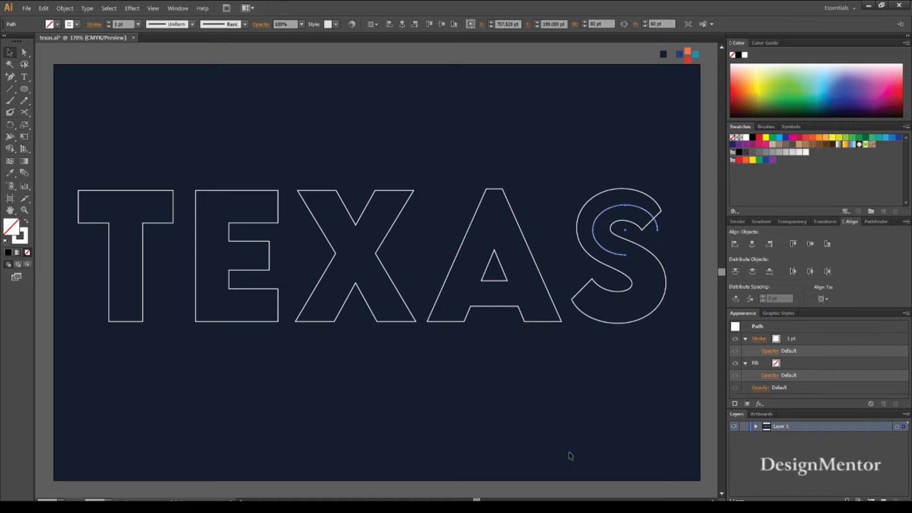
left_click(549, 415)
Draw a second ellipse 80 pt wide and 60 pt high on the empty area below the letter A.
key("l")
left_click(495, 378)
key("Return")
key("v")
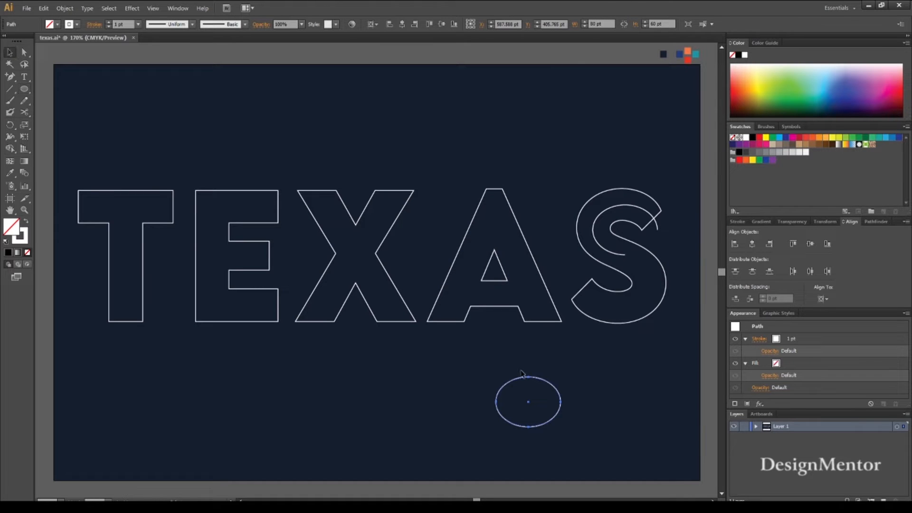
Delete the upper-left quarter segment of the new ellipse, leaving an open arc.
key("a")
left_click(476, 354)
left_click(510, 381)
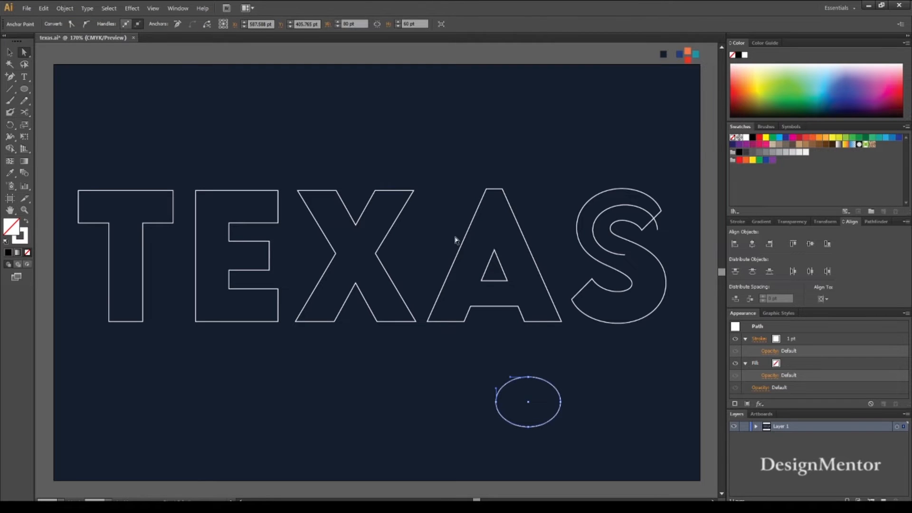
key("Delete")
Select the whole second arc and move it into the lower bowl of the letter S, midway between its outlines.
left_click_drag(480, 367, 590, 447)
key("shift+Up")
key("shift+Up")
key("shift+Up")
key("shift+Right")
key("shift+Right")
key("shift+Right")
key("shift+Right")
key("shift+Right")
key("shift+Right")
key("shift+Right")
key("shift+Right")
key("shift+Right")
key("shift+Up")
key("shift+Up")
key("shift+Up")
key("shift+Up")
key("shift+Up")
key("shift+Up")
key("shift+Up")
key("shift+Up")
key("shift+Up")
key("shift+Up")
key("shift+Up")
key("shift+Right")
key("Right")
key("Right")
key("Right")
key("Right")
key("Right")
key("Right")
key("Right")
key("Right")
key("Right")
key("Up")
key("Up")
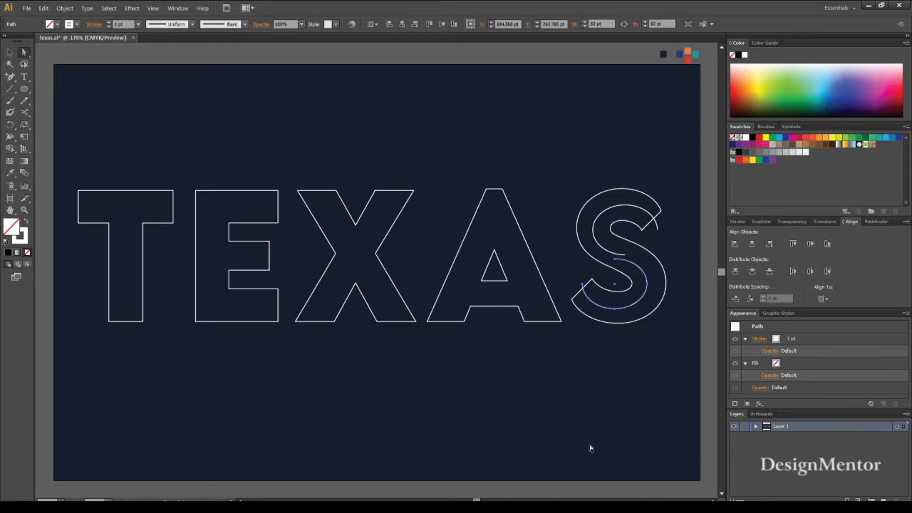
key("Right")
key("Right")
key("Up")
left_click(656, 365)
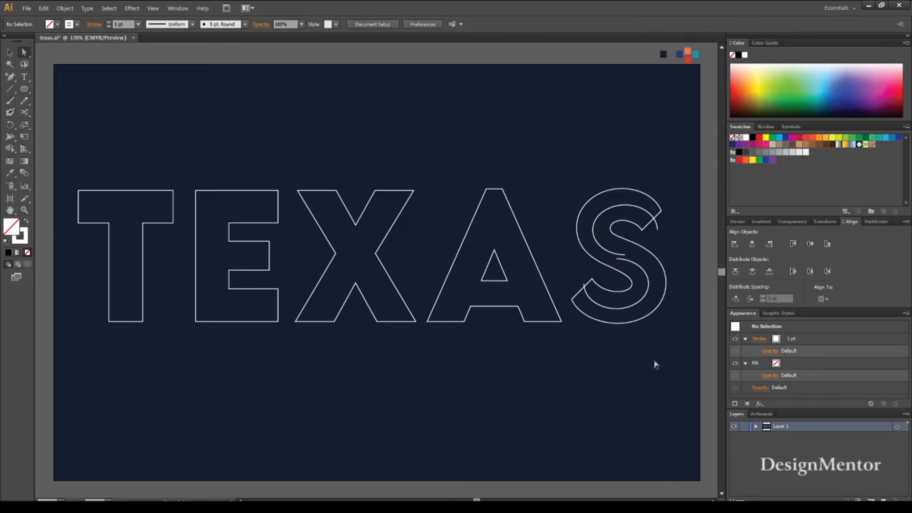
Add an anchor point on the upper arc just inside the S's upper terminal and delete the arc piece beyond it.
key("p")
left_click(649, 216)
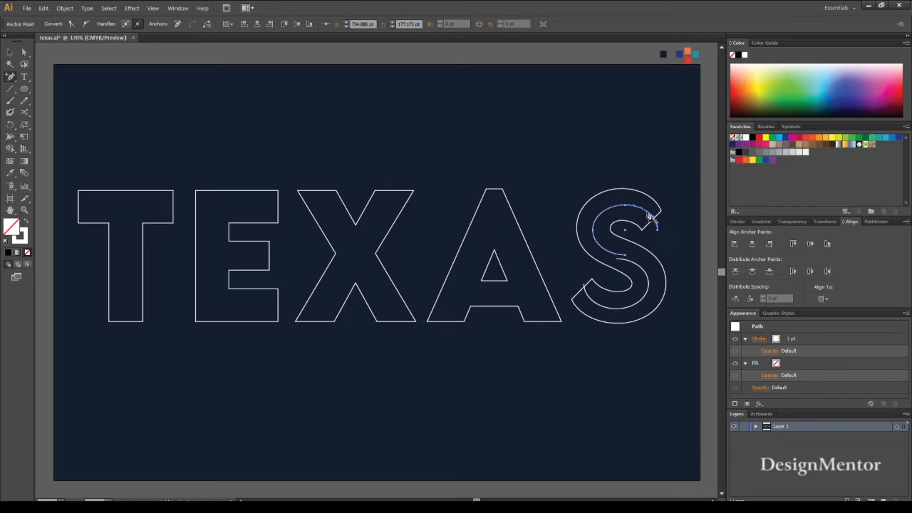
key("v")
left_click(664, 244)
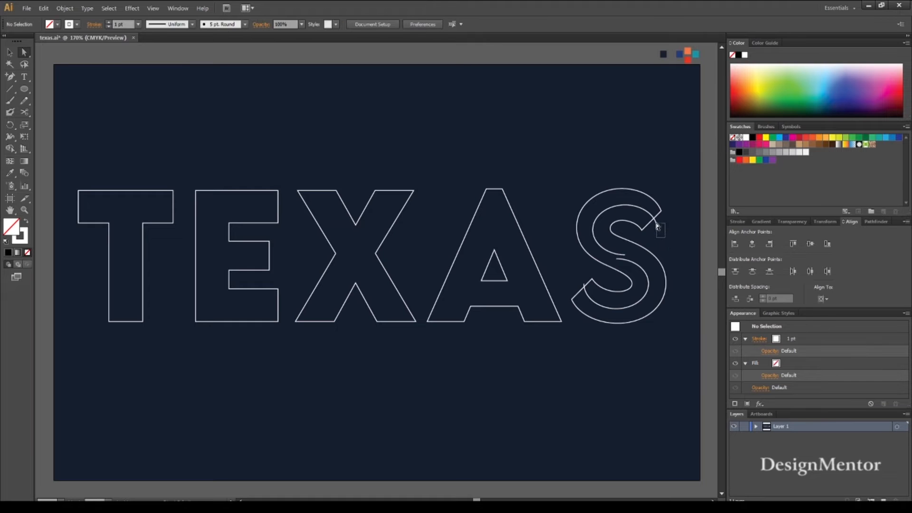
left_click_drag(655, 218, 658, 227)
left_click(662, 229)
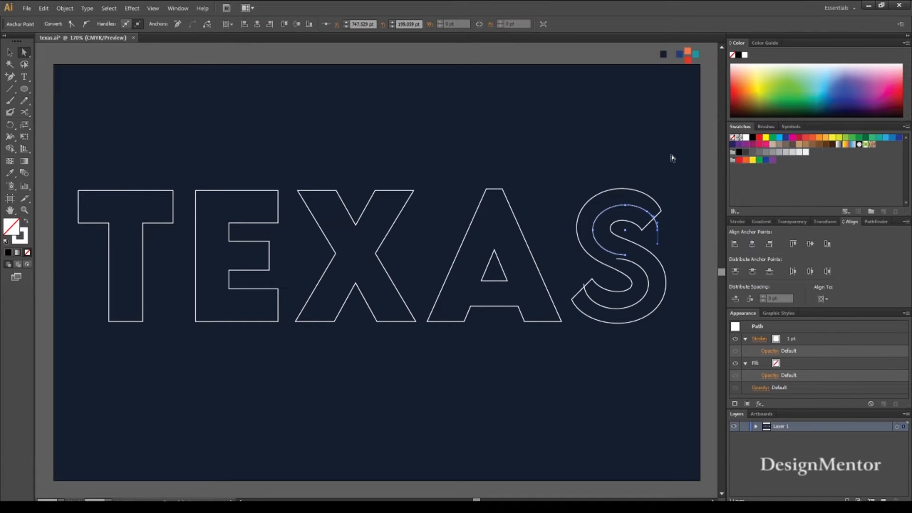
key("Delete")
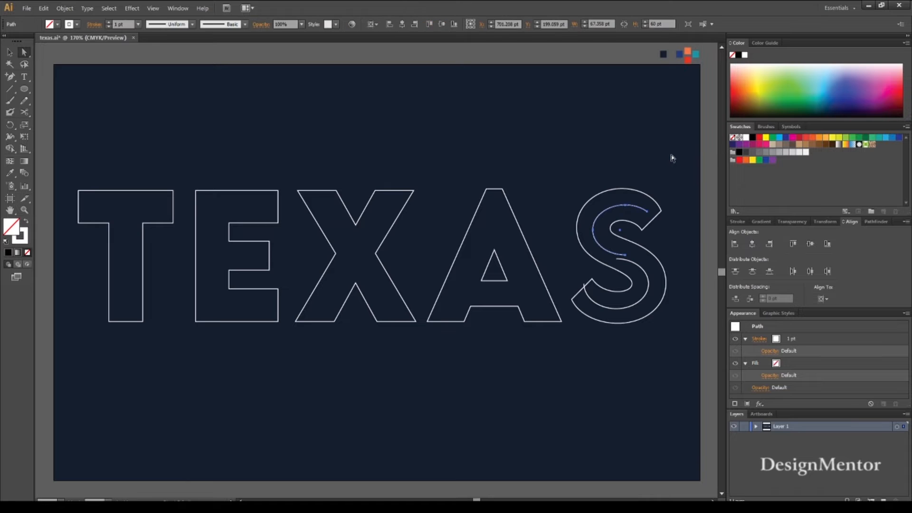
left_click(672, 158)
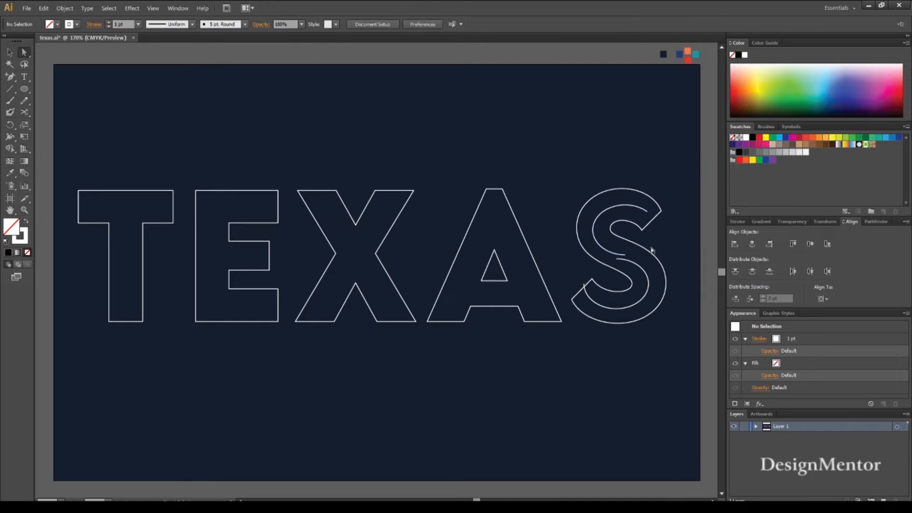
Add an anchor point near the upper arc's inner end and delete the short tail beyond it at the S's middle.
key("p")
left_click(616, 257)
key("a")
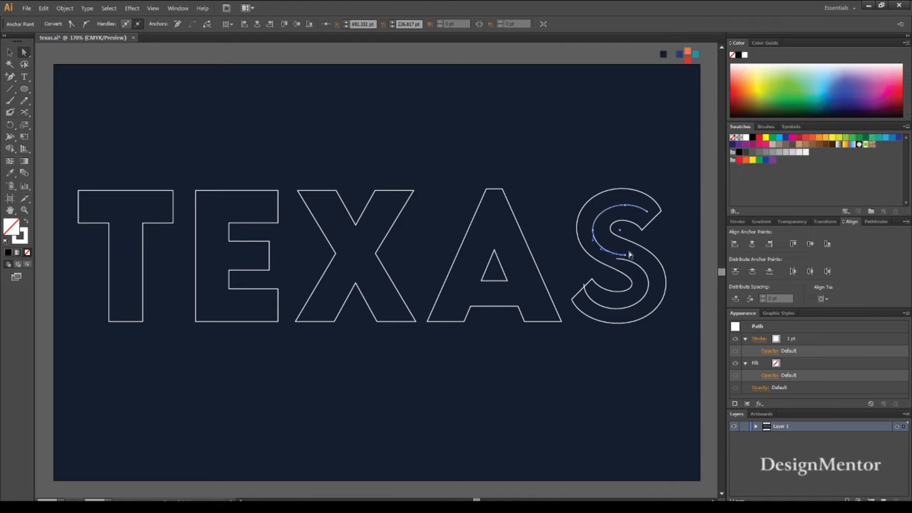
left_click(631, 253)
left_click(626, 256)
key("Delete")
Add an anchor point near the lower arc's inner end and delete the short tail beyond it at the S's middle.
key("p")
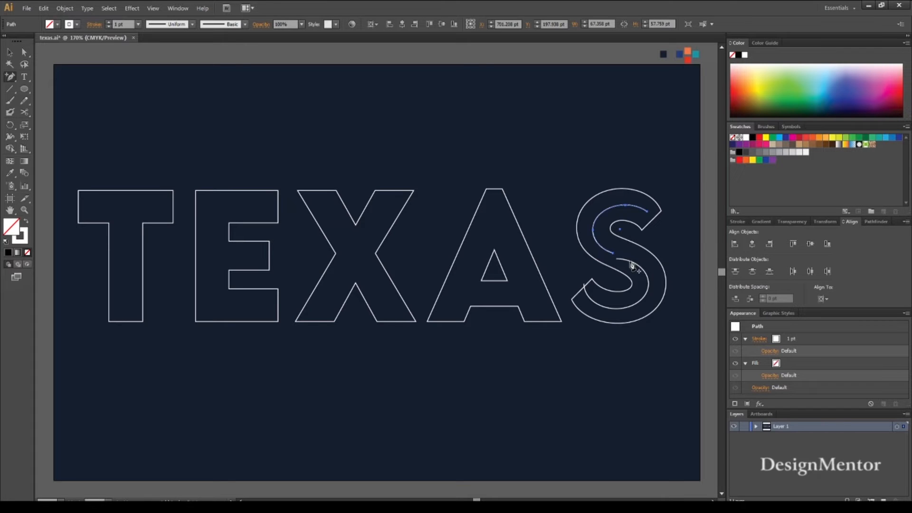
left_click(633, 265)
key("a")
left_click(620, 259)
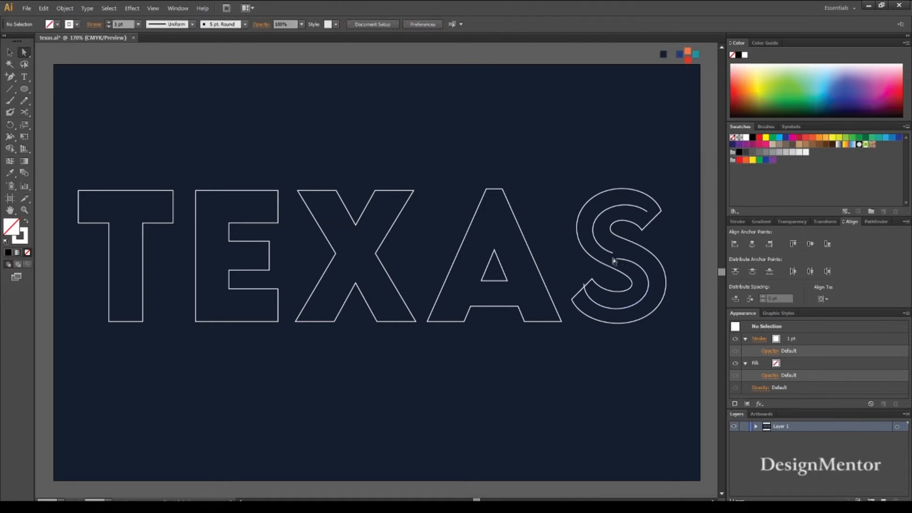
left_click(620, 262)
key("Delete")
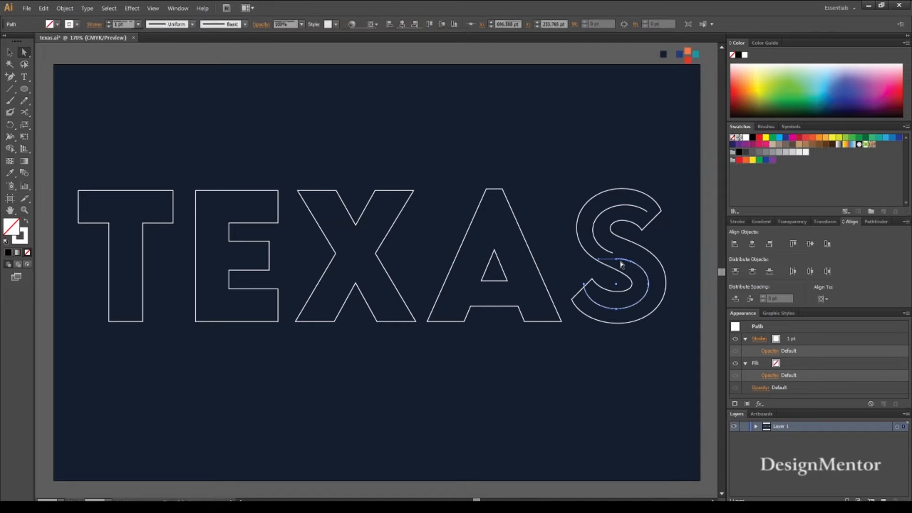
Add an anchor point on the lower arc just inside the S's lower terminal and trim off the end protruding past the outline.
key("p")
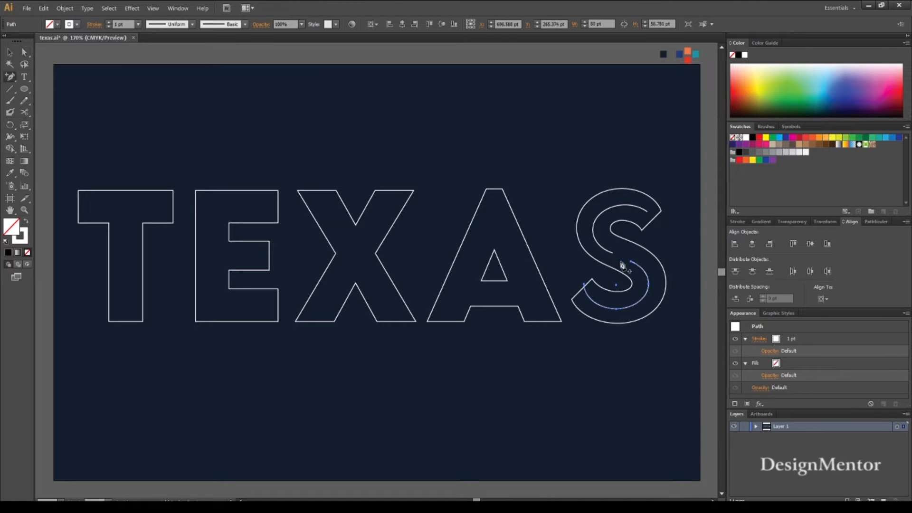
left_click(594, 305)
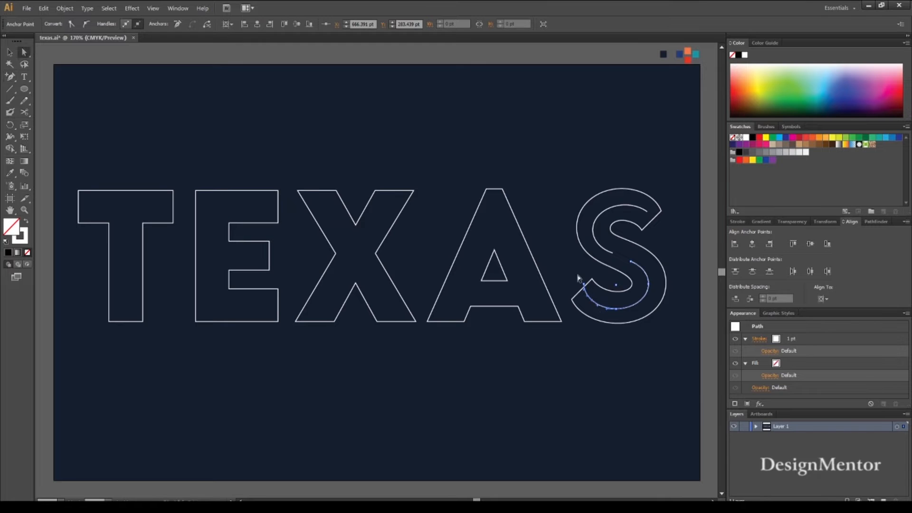
left_click(584, 287, "ctrl")
left_click(589, 294)
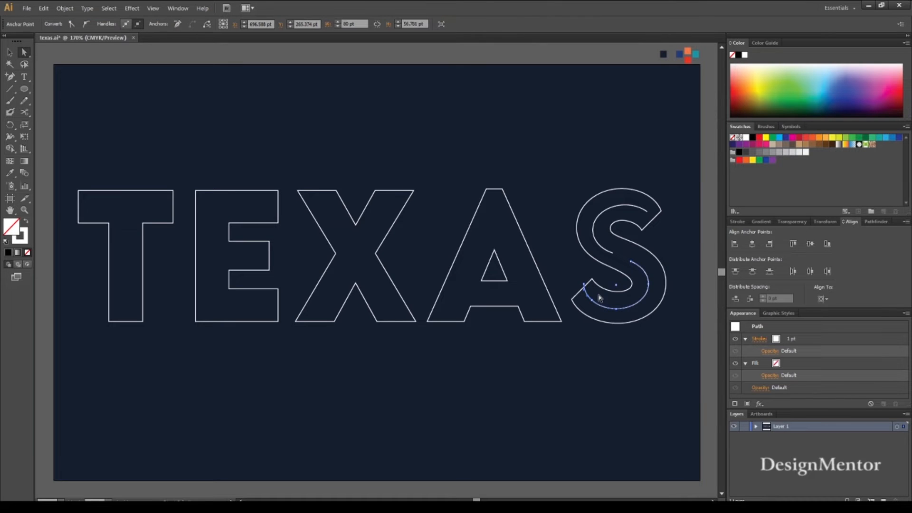
left_click(599, 298)
left_click_drag(576, 267, 590, 286)
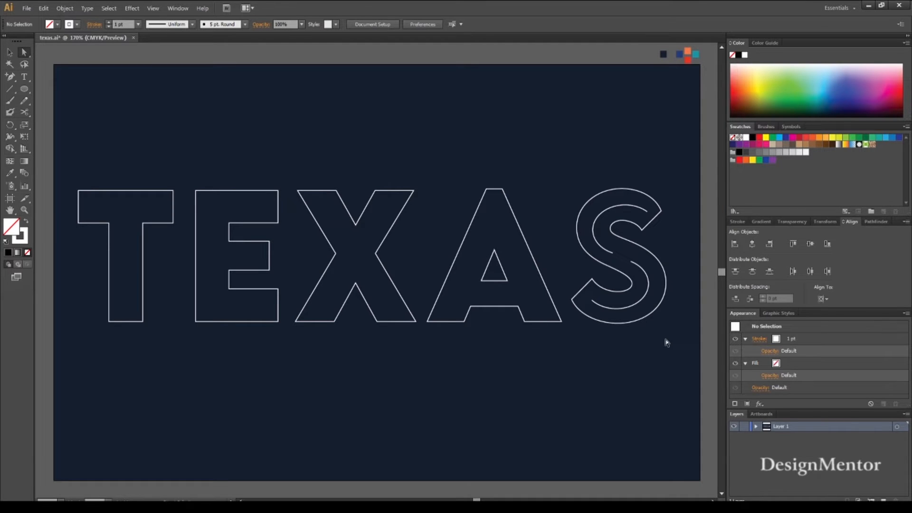
Draw a diagonal line about 26 pt wide and 13 pt high bridging the two arcs' inner ends, and nudge it down 1 pt.
key("backslash")
left_click_drag(611, 252, 632, 263)
left_click_drag(632, 263, 630, 263)
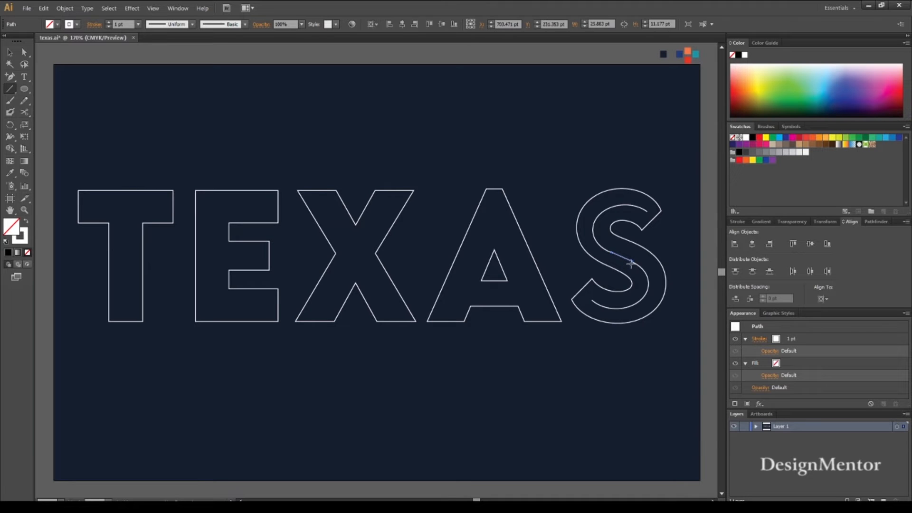
key("v")
left_click(660, 334)
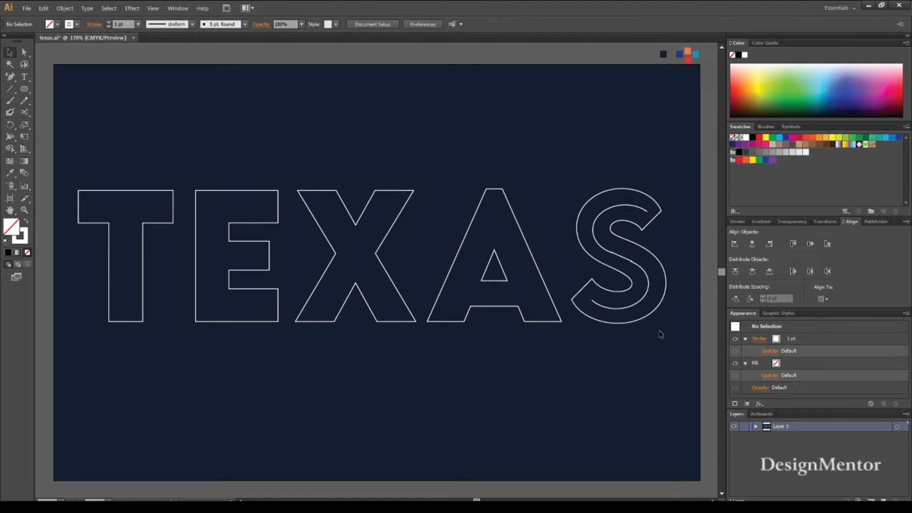
left_click(629, 264)
key("Down")
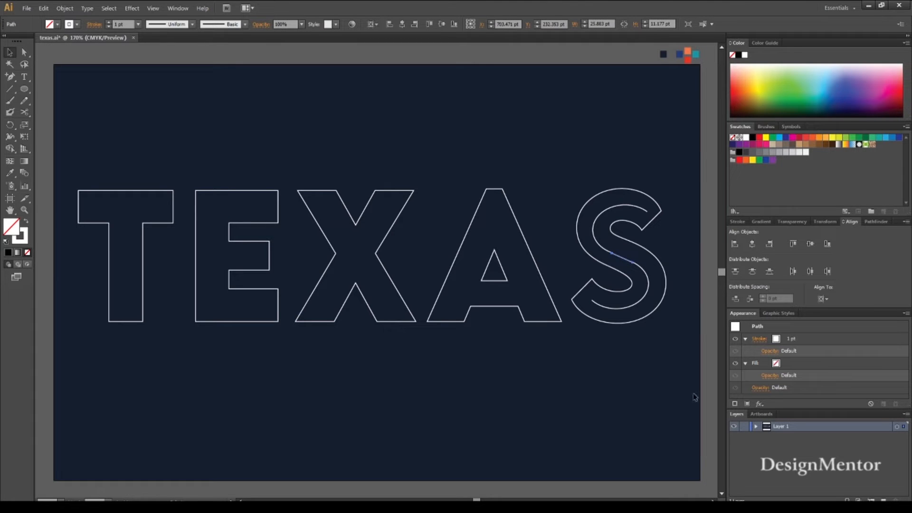
key("Delete")
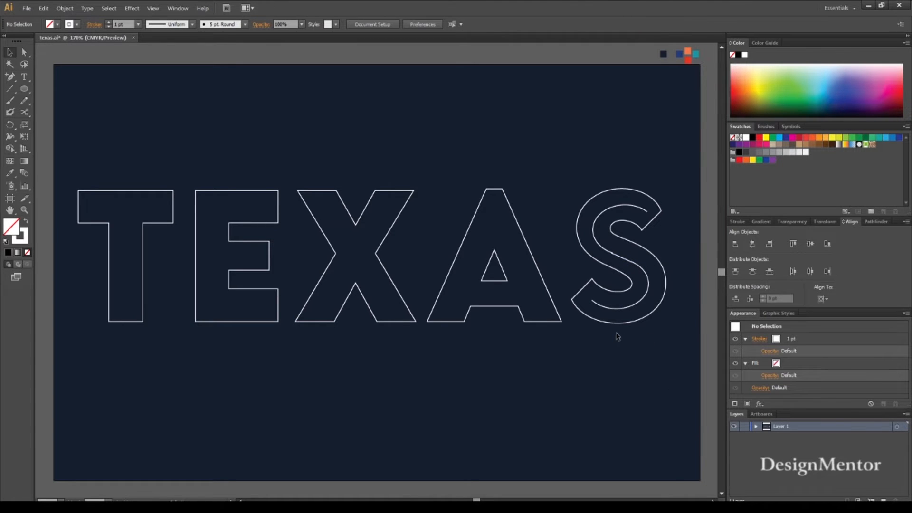
Join the two arcs and the connecting diagonal line inside the S.
left_click(634, 267)
right_click(641, 271)
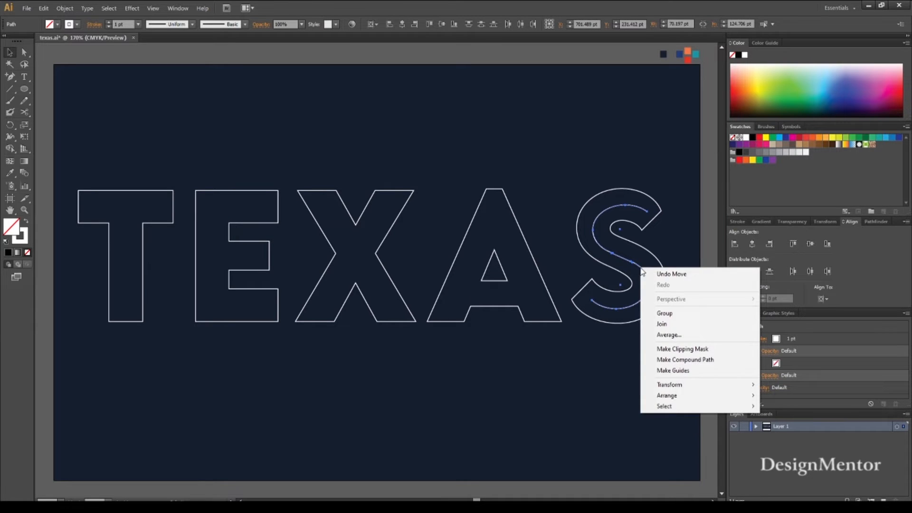
left_click(660, 320)
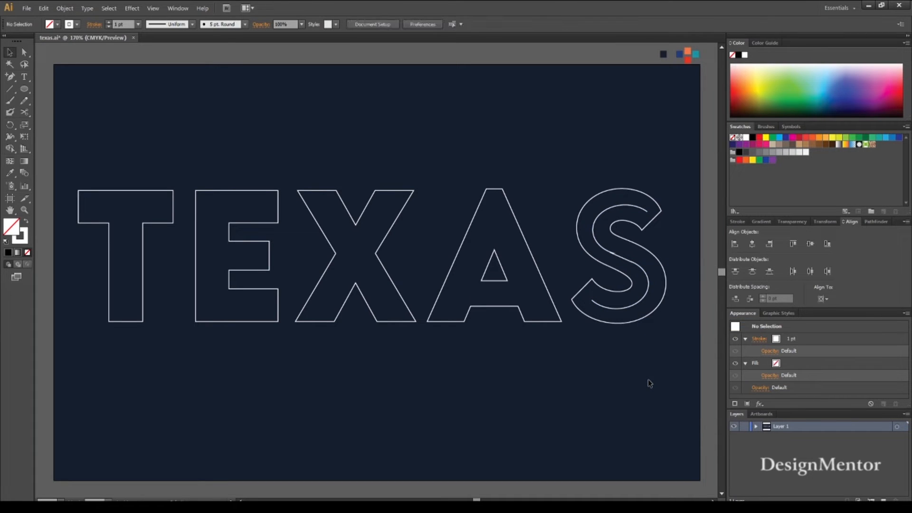
Draw two crossing lines at the S's lower terminal, running from its outline corners through the centre path's end.
key("backslash")
left_click_drag(560, 297, 611, 304)
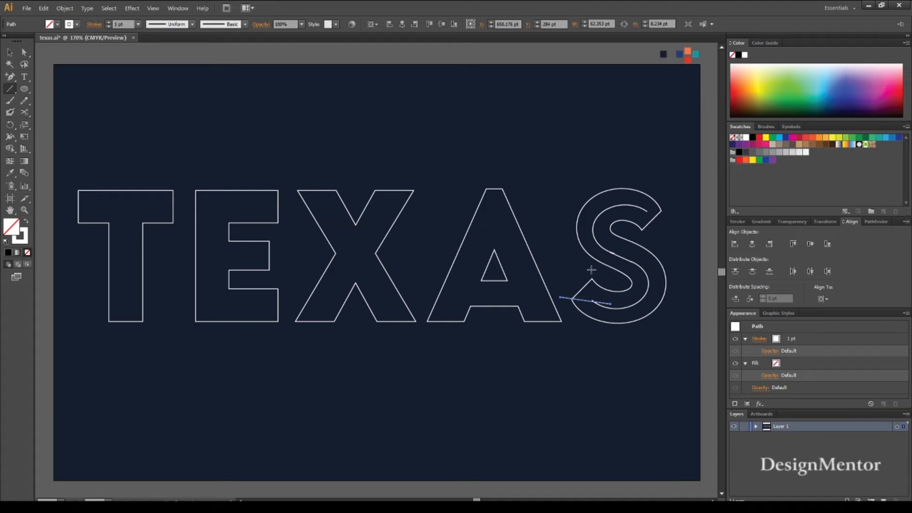
left_click_drag(590, 268, 596, 310)
left_click_drag(594, 311, 595, 311)
key("Right")
key("v")
left_click(636, 373)
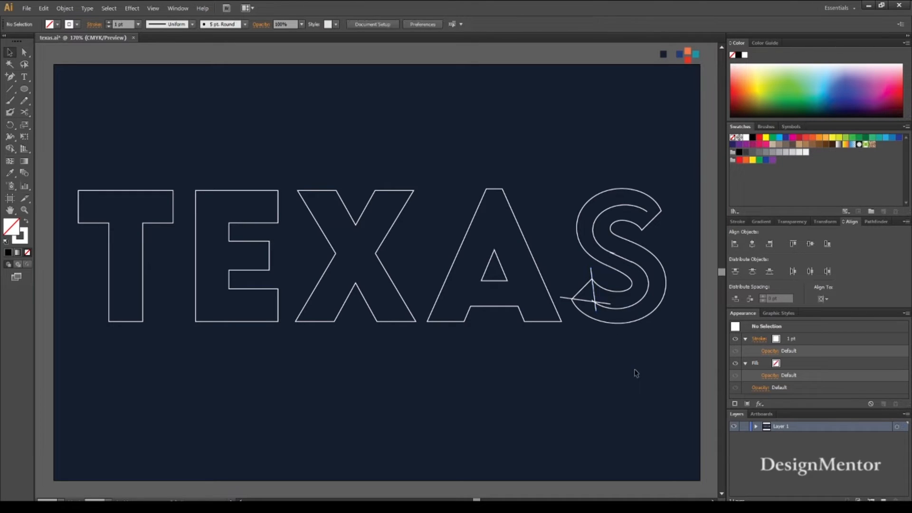
Draw a vertical line about 46 pt long and a near-horizontal line crossing it at the S's upper terminal corners.
key("backslash")
left_click_drag(641, 237, 642, 198)
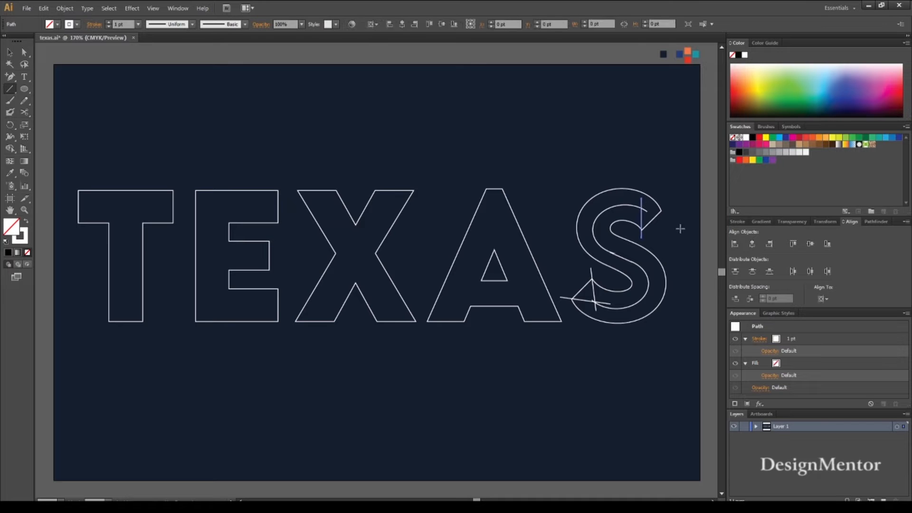
key("v")
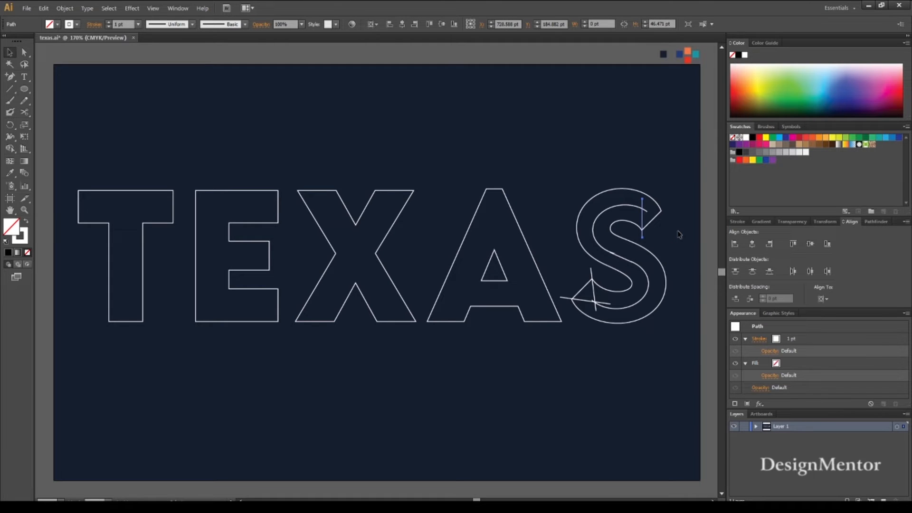
key("backslash")
left_click_drag(674, 212, 629, 207)
key("v")
left_click(658, 177)
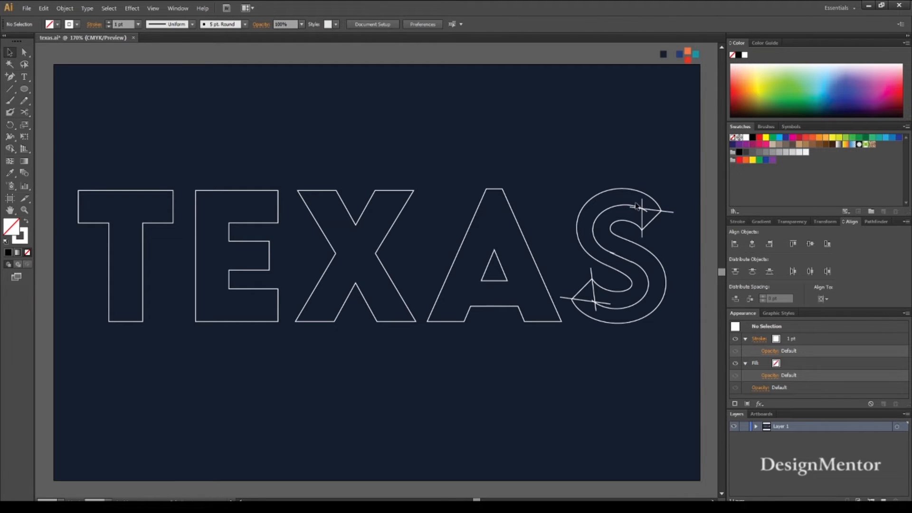
left_click(645, 216)
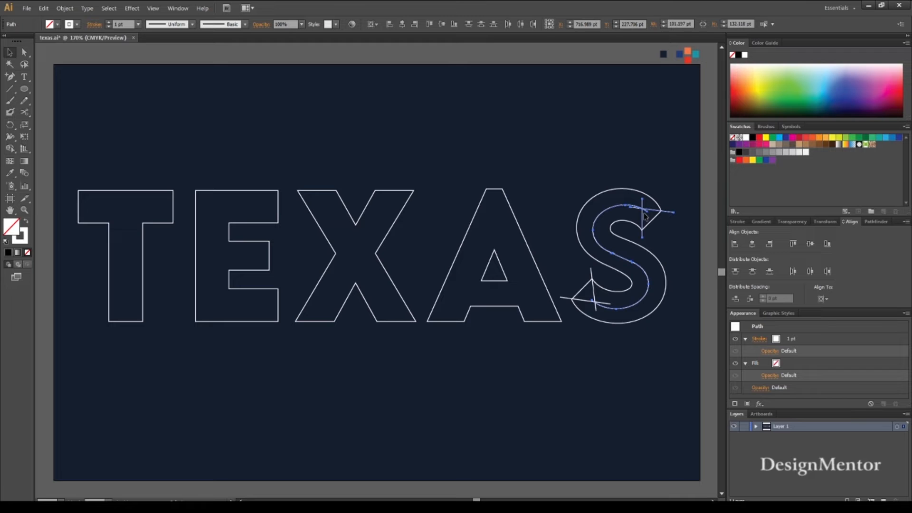
left_click(620, 189)
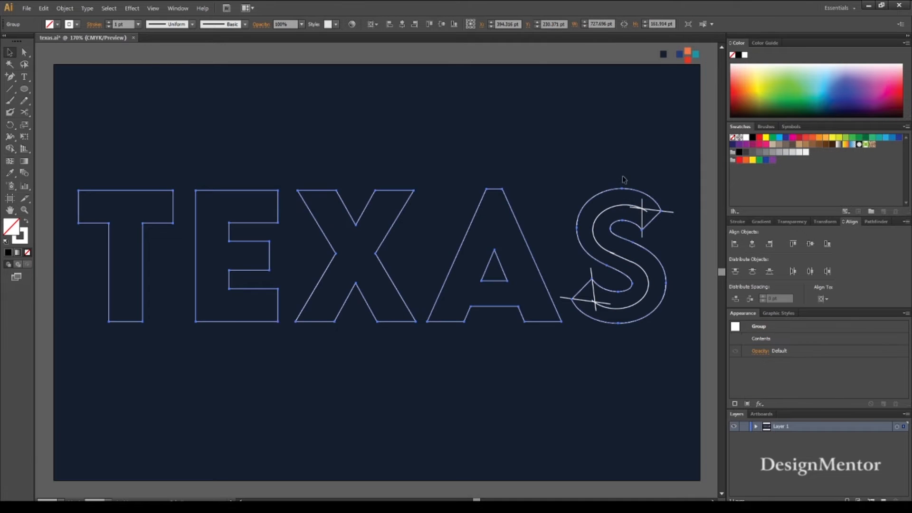
left_click(614, 180)
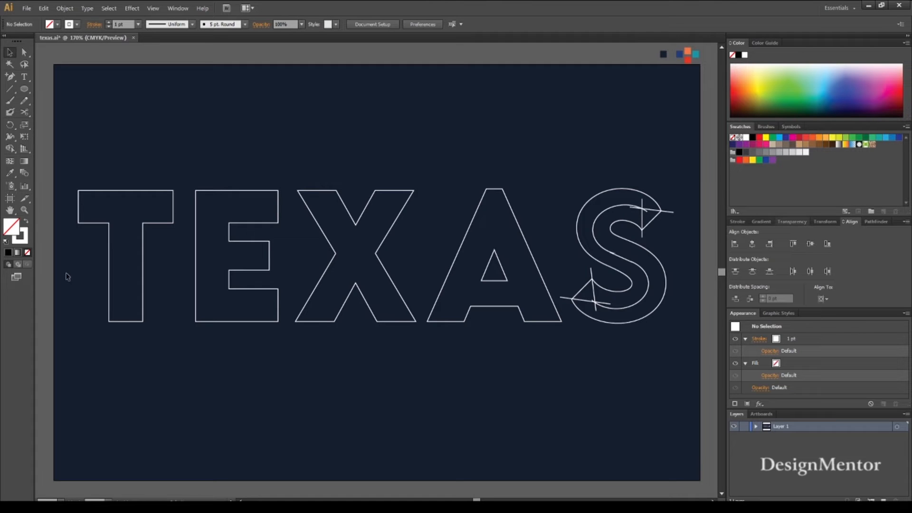
Draw a horizontal line about 106 pt long along the middle of the T's crossbar.
left_click(9, 88)
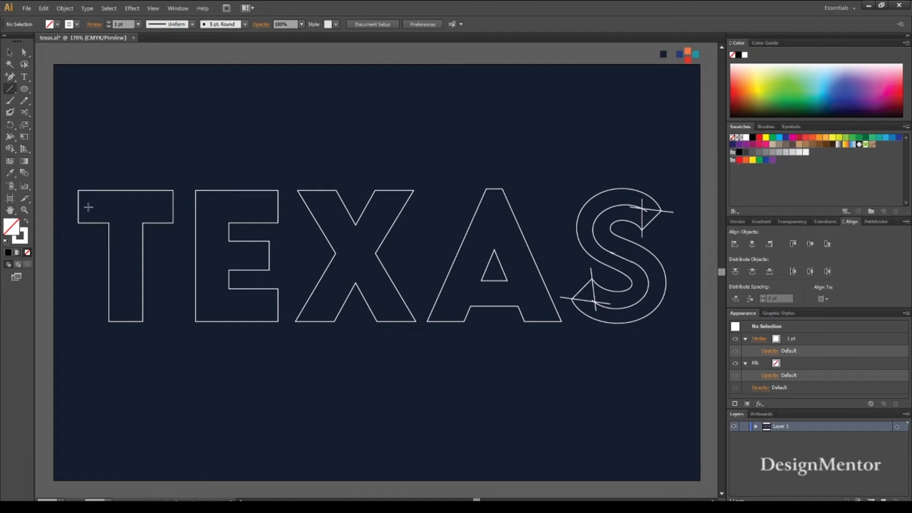
left_click_drag(82, 205, 169, 206)
key("v")
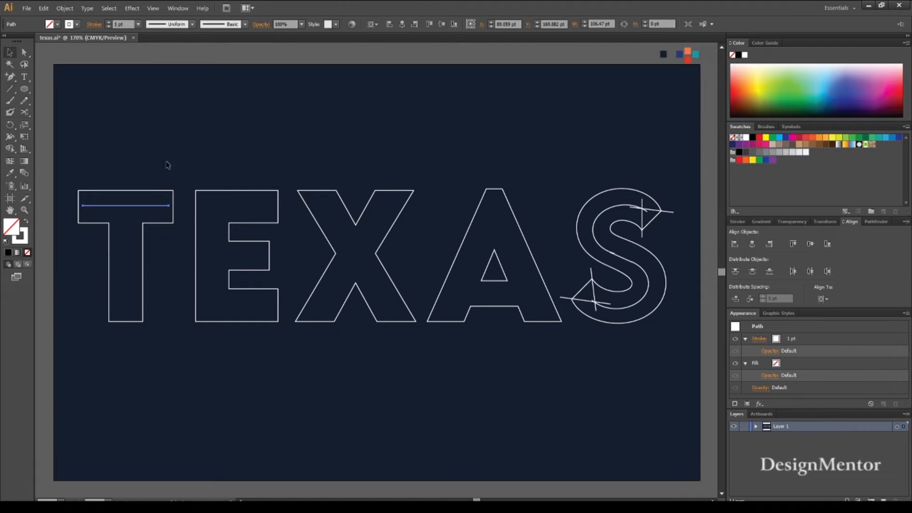
left_click(167, 163)
left_click(148, 206)
Draw a vertical line down the middle of the T's stem, from inside the crossbar to just above the base.
left_click(10, 89)
left_click_drag(125, 196, 132, 316)
left_click(10, 52)
left_click(89, 111)
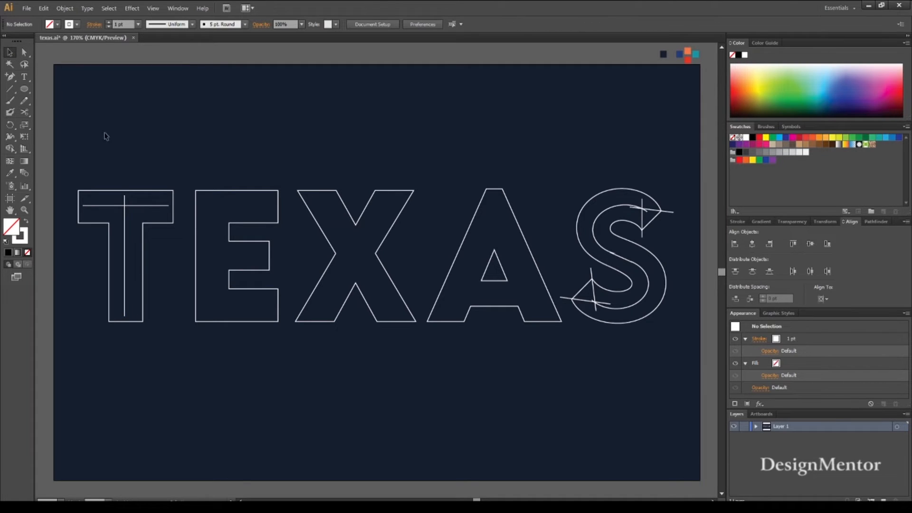
Draw crossing diagonal lines through the corner points at the T's base and at both ends of its crossbar.
key("backslash")
left_click_drag(104, 327, 114, 296)
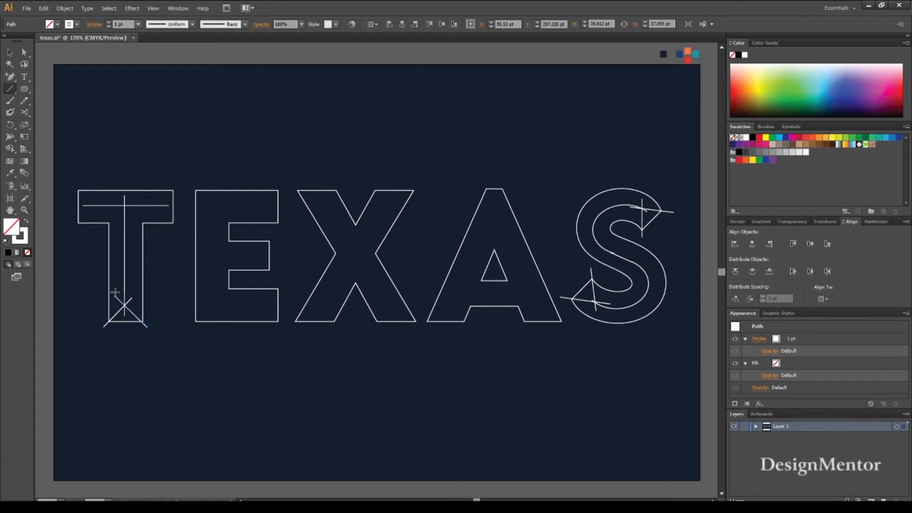
left_click_drag(74, 185, 96, 201)
left_click_drag(177, 227, 150, 200)
key("v")
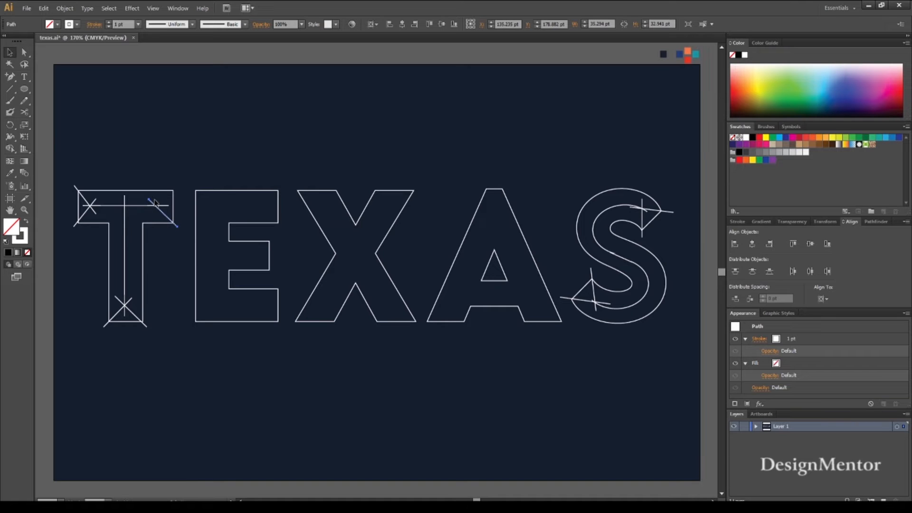
key("backslash")
left_click_drag(176, 187, 141, 218)
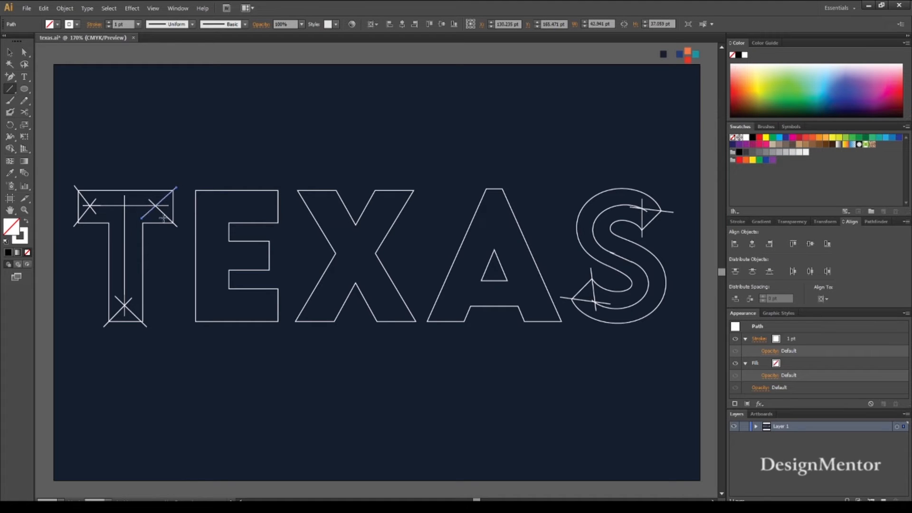
Draw two diagonals from the T's inner corners, where stem meets crossbar, up through the crossing of its centre lines.
key("Right")
left_click_drag(149, 230, 116, 197)
key("Up")
left_click_drag(101, 230, 132, 196)
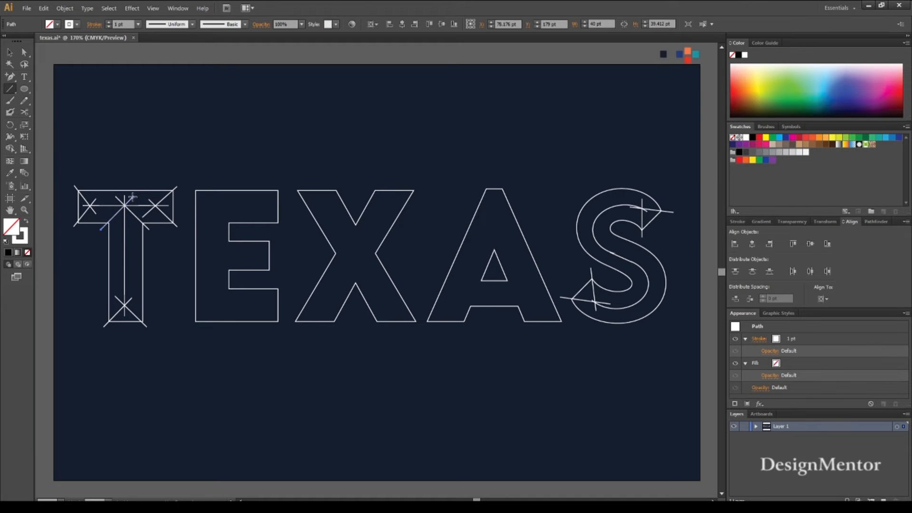
left_click(9, 52)
left_click(108, 116)
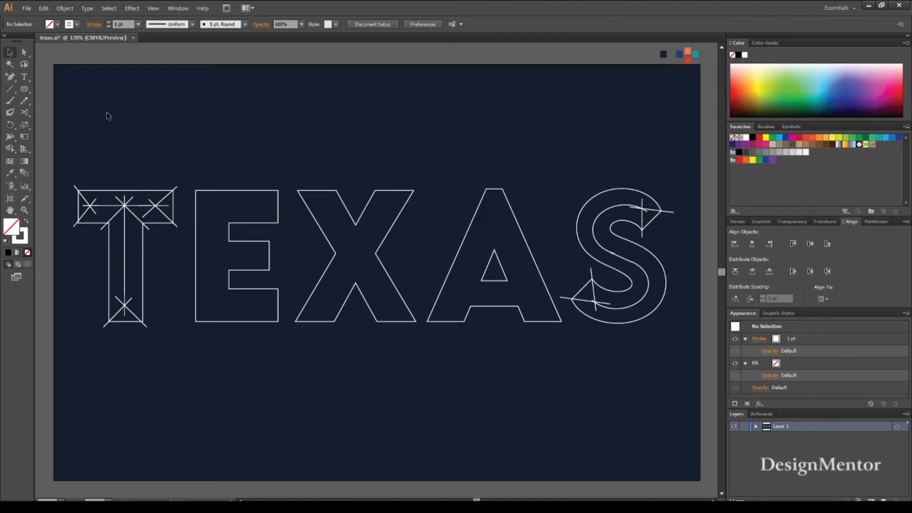
Copy the T's centre lines into the E: one vertical along the spine and one horizontal along each arm, shortening the middle one.
left_click(142, 205)
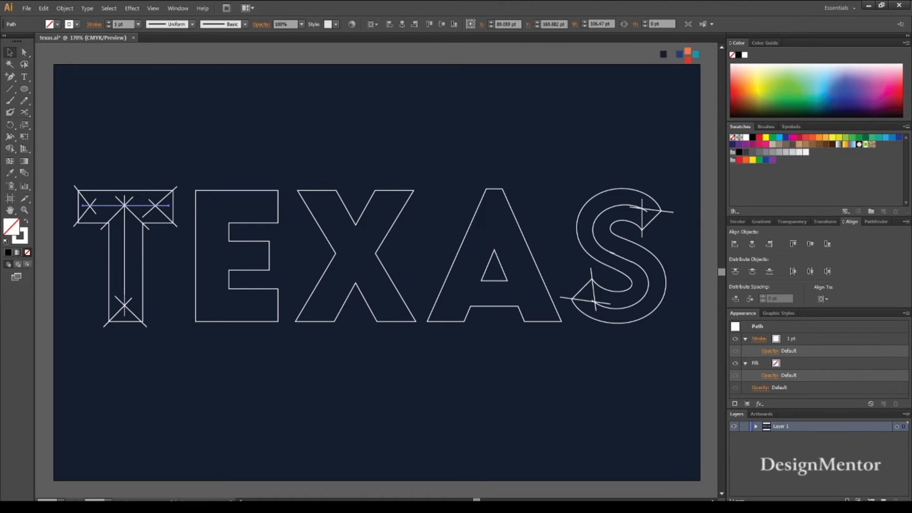
key("shift+Right")
key("shift+Right")
key("shift+Right")
key("shift+Right")
key("shift+Right")
key("shift+Right")
key("shift+Right")
key("shift+Right")
key("shift+Right")
key("shift+Right")
key("shift+Right")
key("shift+Right")
key("shift+Right")
key("o")
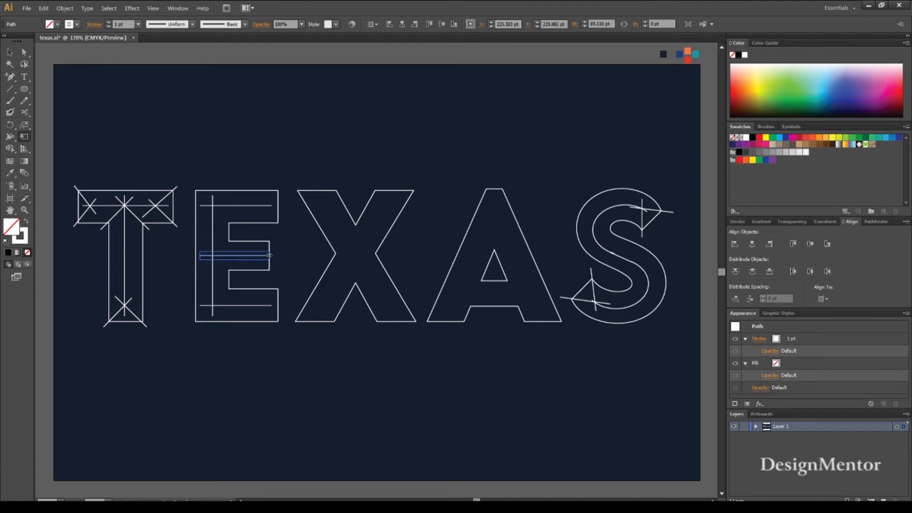
Draw diagonal lines through all of the E's outer and inner corners so they meet on its centre lines.
key("backslash")
left_click_drag(237, 231, 186, 181)
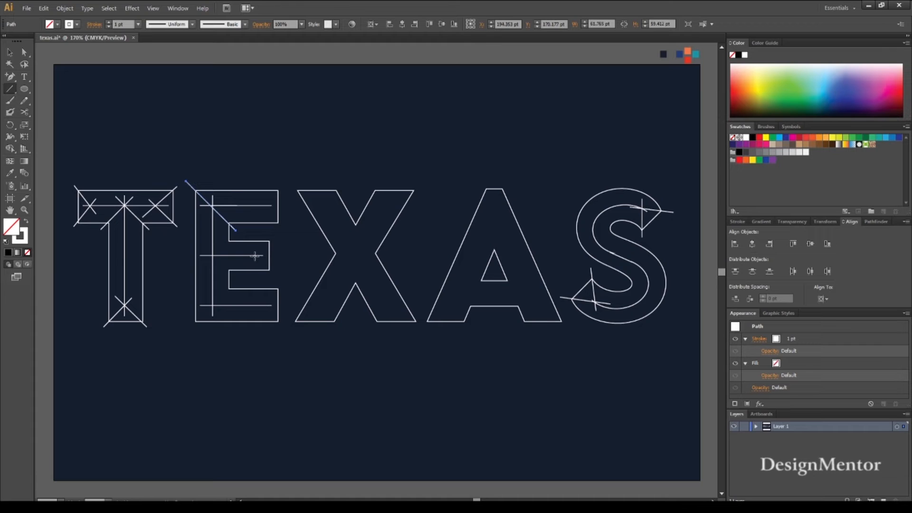
left_click_drag(236, 233, 199, 268)
left_click_drag(283, 228, 251, 197)
left_click_drag(284, 184, 246, 220)
mouse_move(283, 284)
left_mouse_down()
mouse_move(256, 311)
mouse_move(256, 300)
mouse_move(191, 326)
left_mouse_up()
left_click_drag(234, 275, 205, 249)
mouse_move(272, 237)
left_mouse_down()
mouse_move(248, 265)
mouse_move(250, 247)
left_mouse_up()
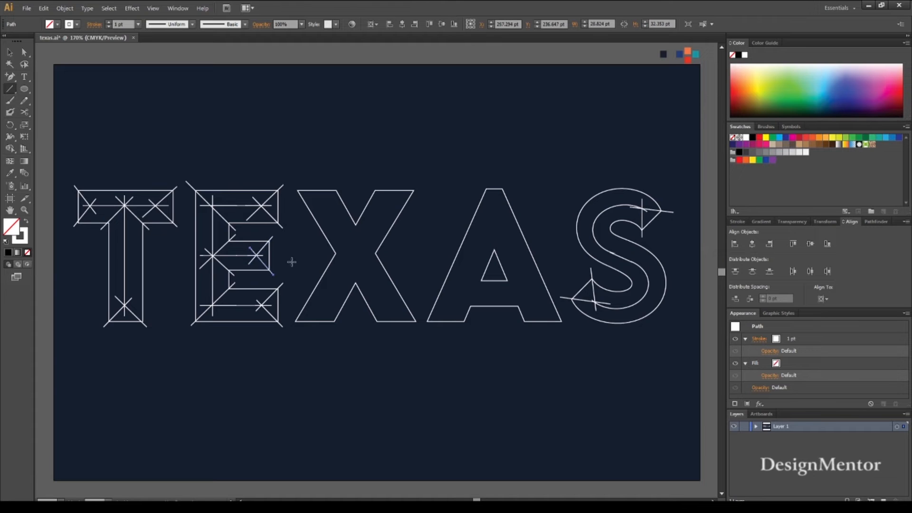
Draw the X's two diagonal centre lines plus a vertical and a horizontal line crossing at its middle.
left_click_drag(389, 195, 317, 316)
mouse_move(394, 317)
left_mouse_down()
mouse_move(316, 194)
mouse_move(356, 304)
left_mouse_up()
key("v")
left_click(358, 247, "shift")
key("backslash")
left_click_drag(325, 254, 393, 254)
Draw crossing lines through the corner points at each of the X's four arm ends.
mouse_move(291, 188)
left_mouse_down()
mouse_move(337, 210)
mouse_move(315, 208)
left_mouse_up()
left_click_drag(368, 184, 395, 208)
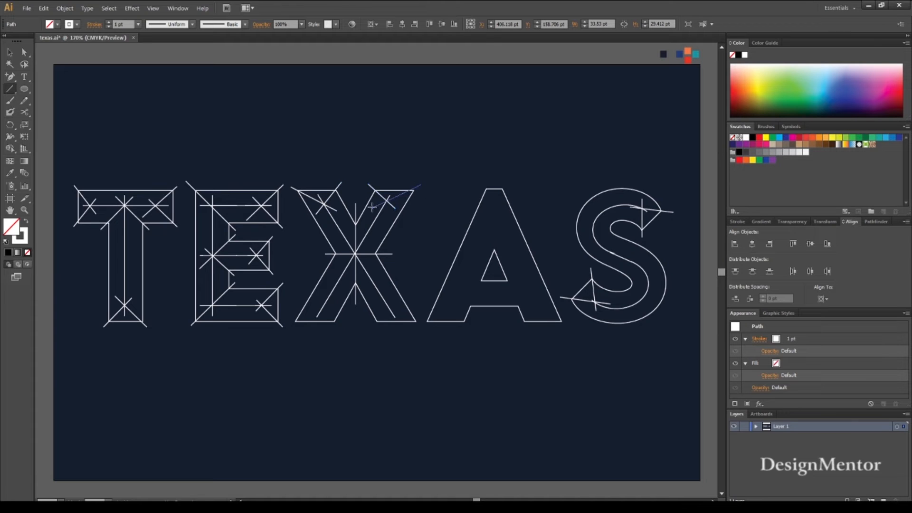
left_click_drag(431, 183, 374, 206)
mouse_move(287, 323)
left_mouse_down()
mouse_move(331, 308)
mouse_move(314, 305)
left_mouse_up()
key("ctrl+z")
mouse_move(350, 335)
left_mouse_down()
mouse_move(312, 303)
mouse_move(386, 312)
mouse_move(394, 301)
mouse_move(423, 325)
mouse_move(506, 182)
left_mouse_up()
Draw the centre lines of the A's legs and a vertical line about 86 pt long from its apex into the counter.
mouse_move(542, 315)
left_mouse_down()
mouse_move(480, 175)
mouse_move(492, 228)
mouse_move(492, 322)
mouse_move(495, 265)
left_mouse_up()
key("o")
left_click_drag(495, 165, 494, 194)
key("v")
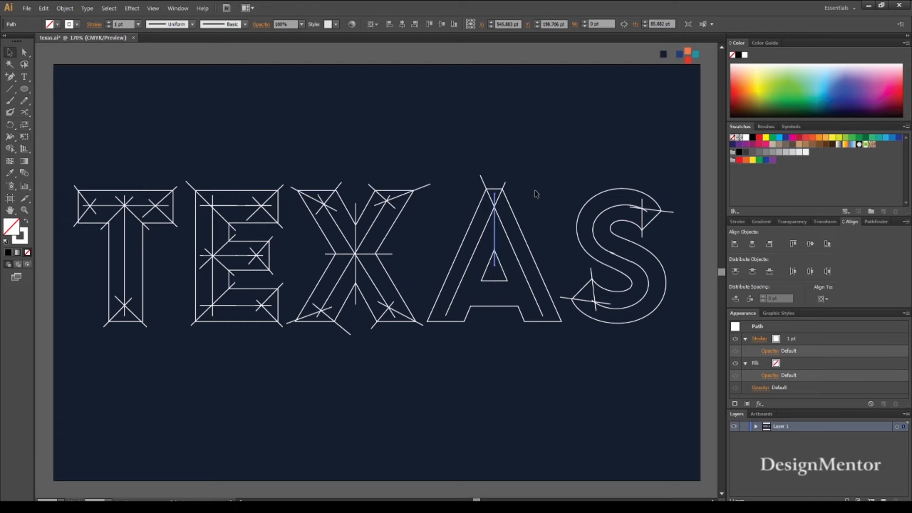
left_click(538, 194)
Draw the A's crossbar centre line and diagonal lines through the corners of its counter, crossbar and left foot.
key("backslash")
mouse_move(457, 312)
left_mouse_down()
mouse_move(441, 300)
mouse_move(544, 299)
left_mouse_up()
left_click_drag(490, 274, 446, 298)
key("ctrl+z")
left_click_drag(492, 275, 480, 314)
left_click_drag(537, 285, 509, 315)
Ungroup the TEXAS outlines so that each letter is a separate object.
key("v")
left_click(118, 126)
left_click(143, 285)
right_click(143, 285)
left_click(170, 341)
left_click(109, 167)
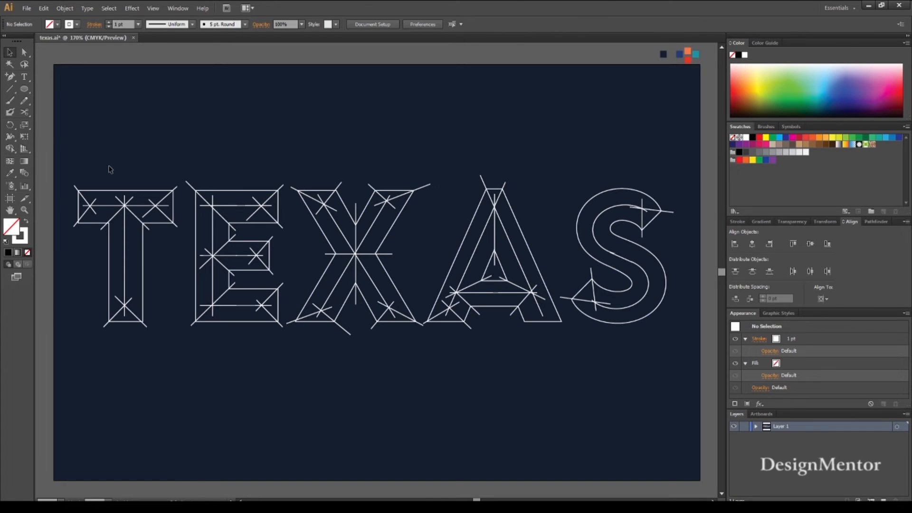
left_click(143, 258)
right_click(142, 257)
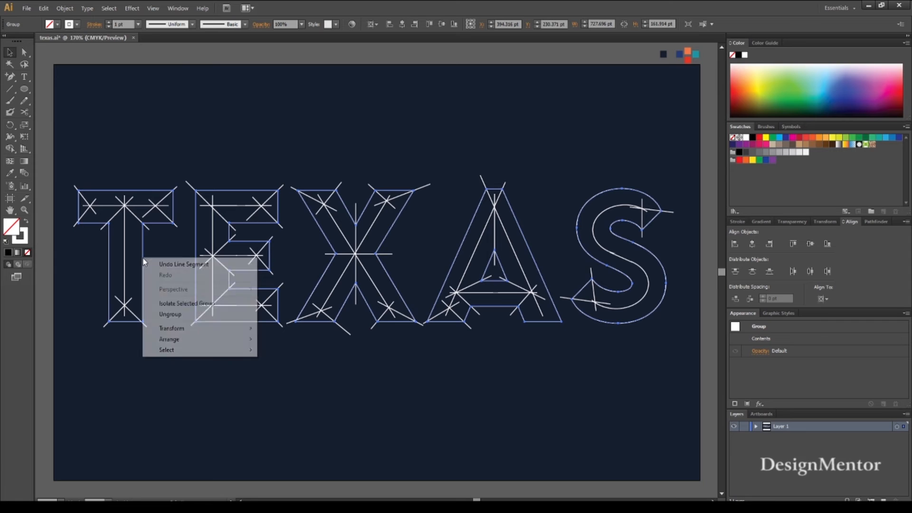
left_click(165, 315)
left_click(171, 272)
left_click(144, 259)
Divide the T, the E and the X, one letter at a time, along their inner lines with the Pathfinder's Divide.
left_click_drag(74, 166, 150, 334)
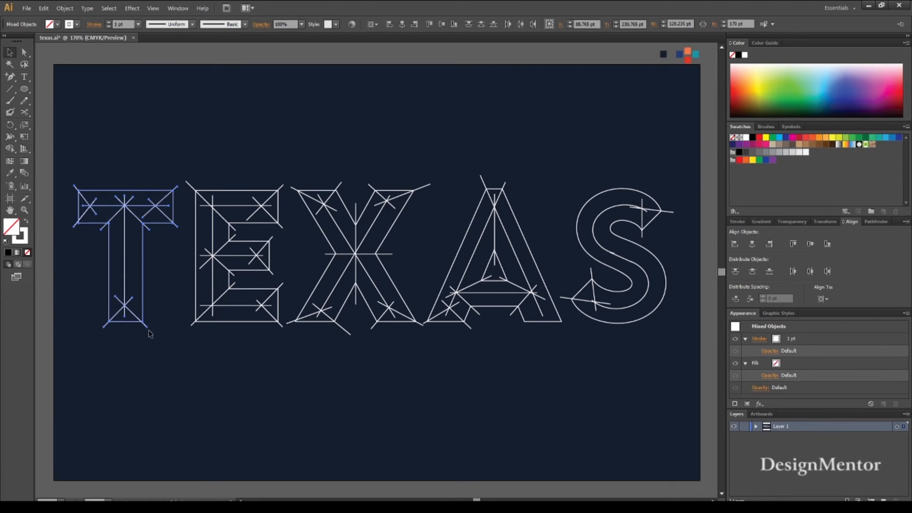
left_click(877, 222)
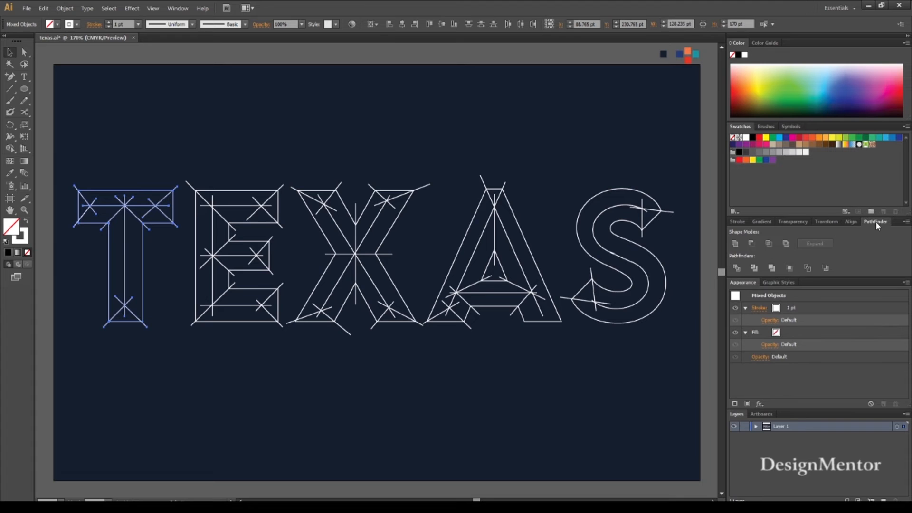
left_click(739, 269)
left_click_drag(188, 165, 279, 333)
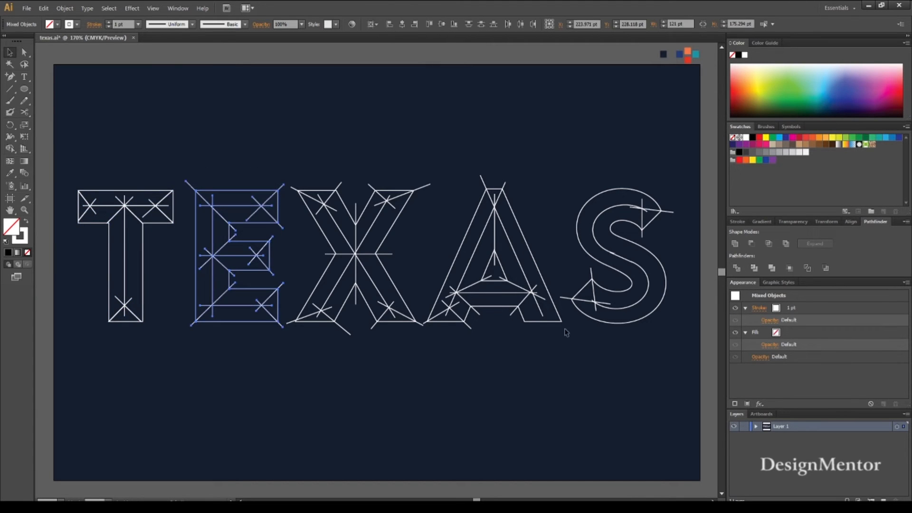
left_click(737, 268)
left_click_drag(300, 166, 405, 336)
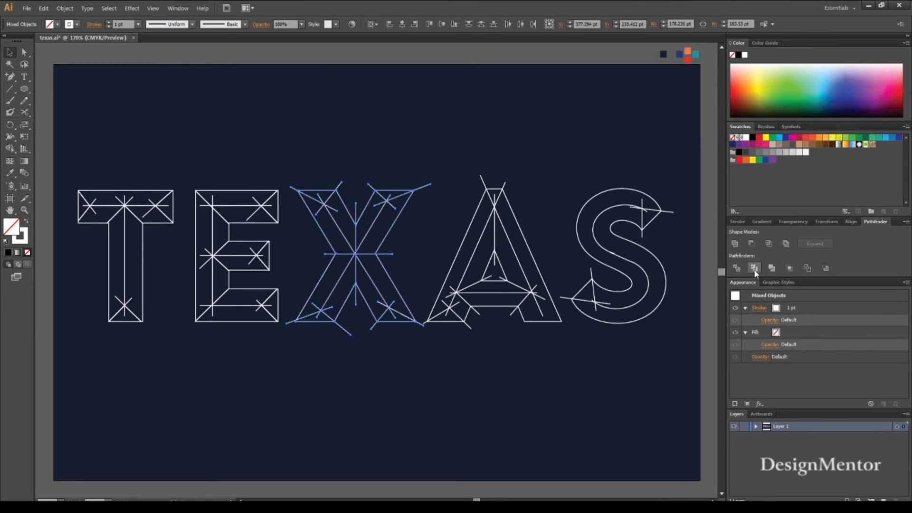
left_click(737, 268)
Draw two crossing lines through the corner points of the A's right foot, meeting on the leg's centre line.
left_click(449, 153)
left_click_drag(445, 157, 547, 344)
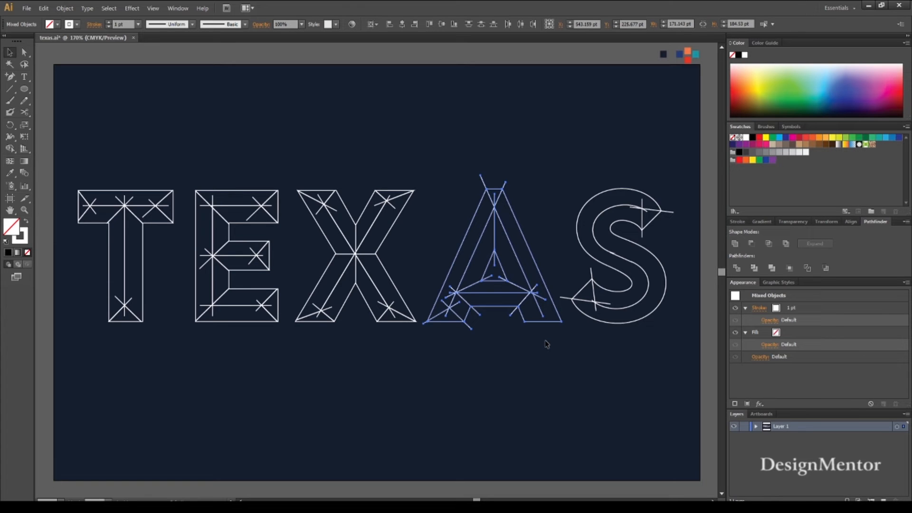
left_click(546, 344)
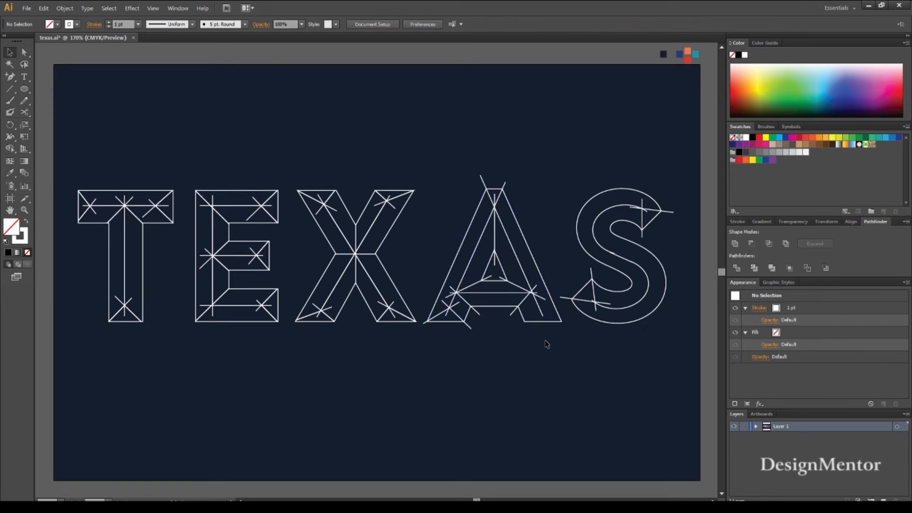
key("backslash")
left_click_drag(540, 318, 545, 305)
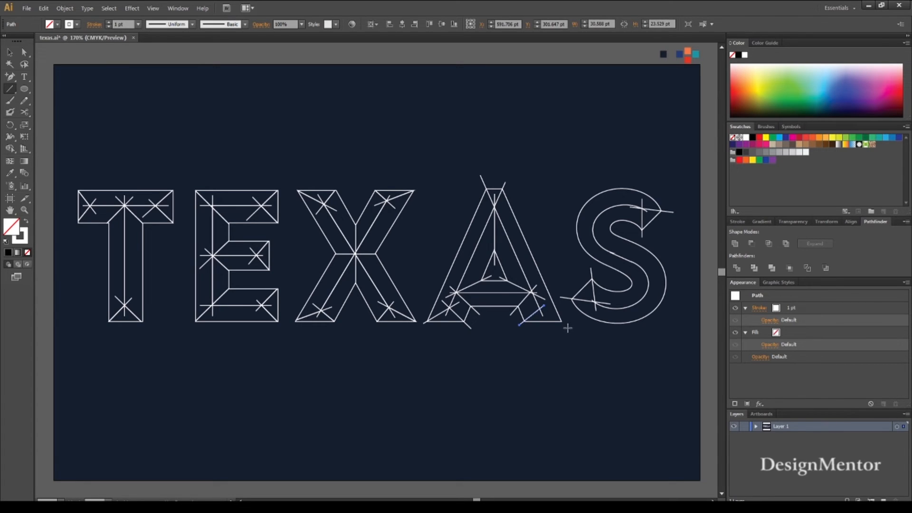
left_click_drag(563, 325, 531, 303)
key("v")
left_click(570, 347)
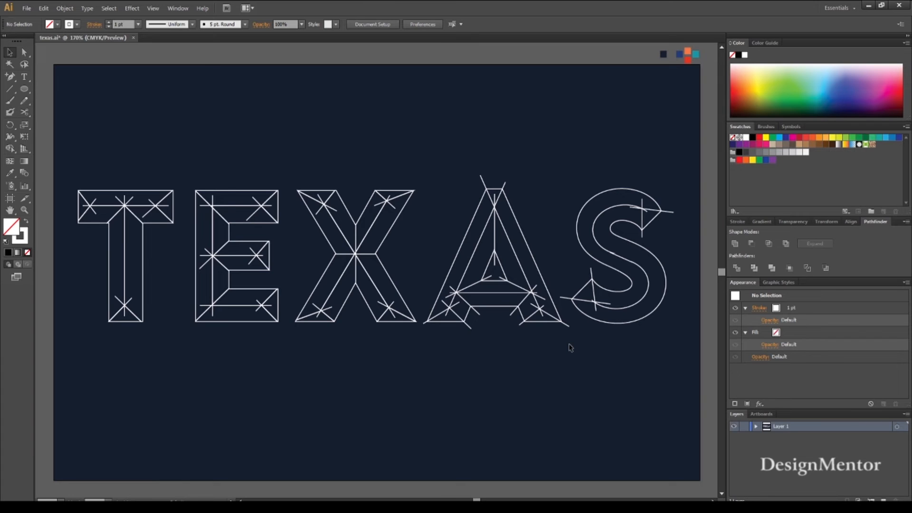
Divide the A along its inner lines and ungroup the resulting pieces.
left_click_drag(451, 172, 546, 344)
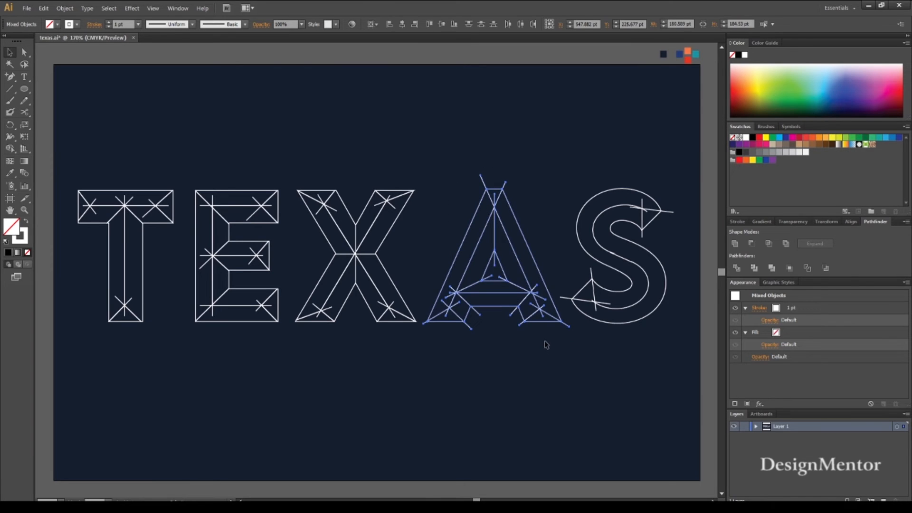
left_click(736, 269)
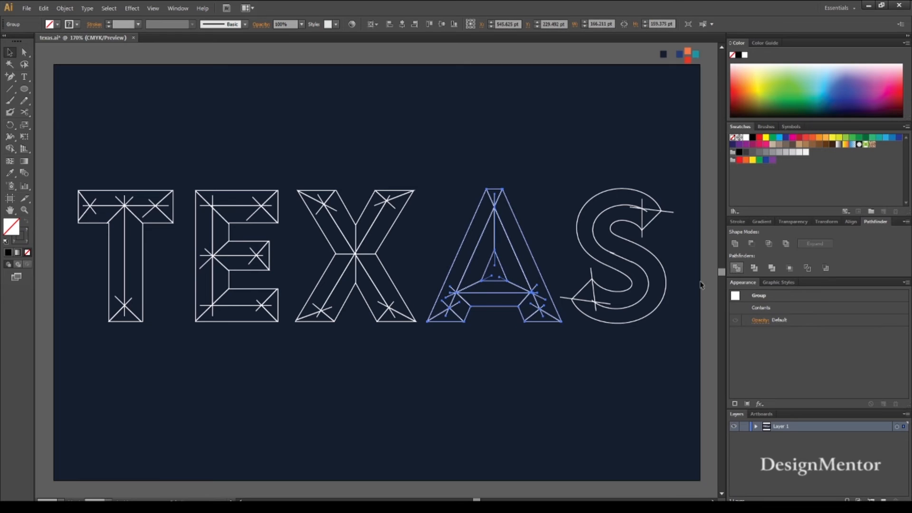
right_click(505, 298)
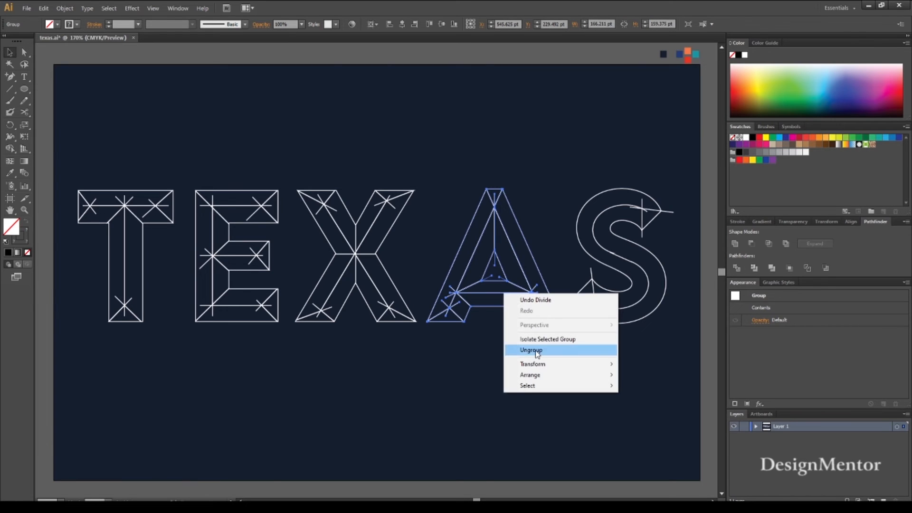
left_click(531, 350)
Divide the S along its centre path and terminal lines, and ungroup the resulting pieces.
left_click_drag(575, 168, 657, 336)
left_click(737, 267)
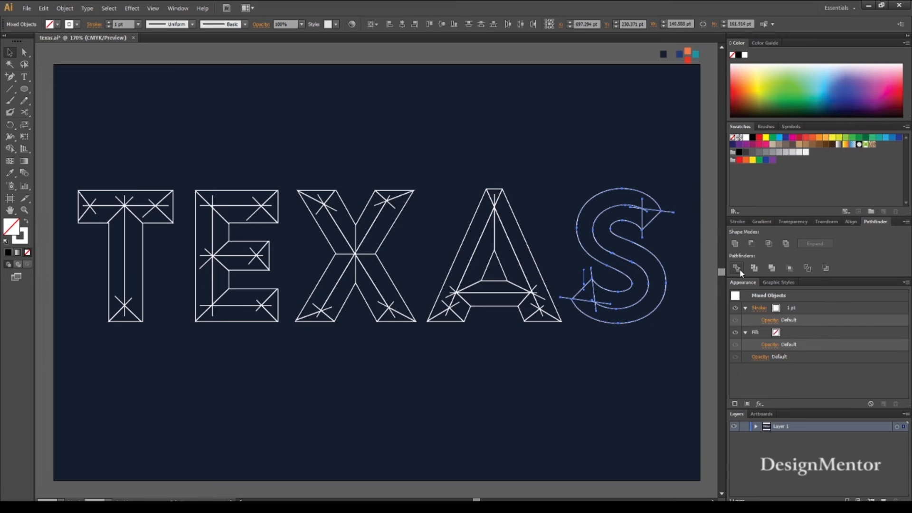
right_click(639, 269)
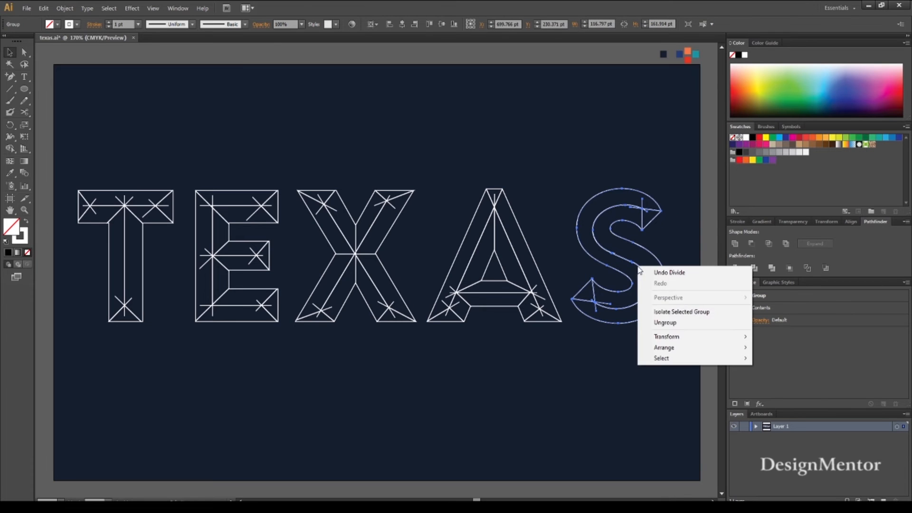
left_click(665, 318)
Ungroup the divided pieces of the X, the E and the T.
left_click_drag(309, 159, 380, 315)
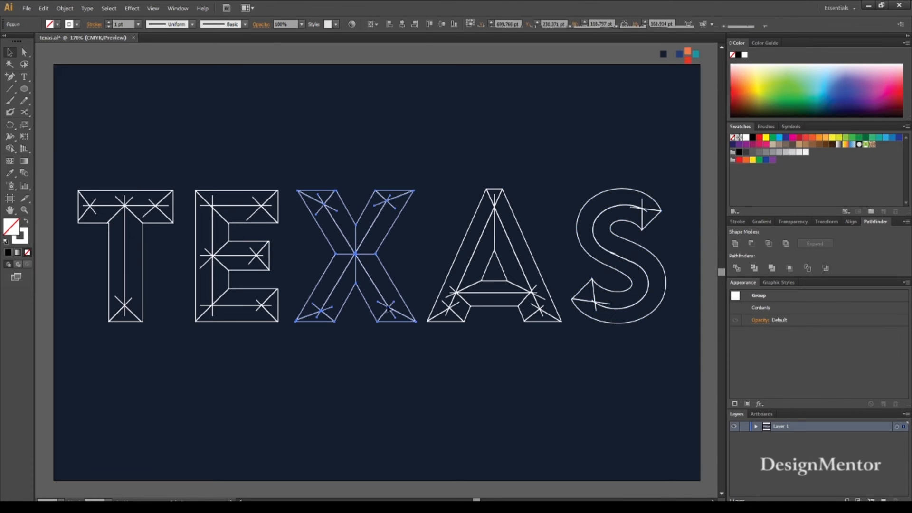
right_click(356, 254)
left_click(385, 306)
left_click_drag(205, 169, 266, 336)
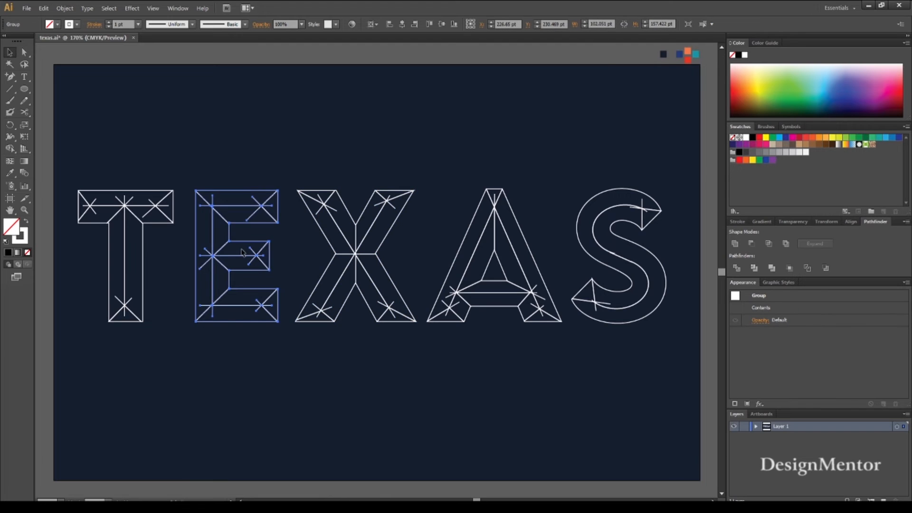
right_click(213, 258)
left_click(250, 313)
left_click_drag(97, 164, 130, 242)
right_click(126, 205)
left_click(162, 262)
Fill the triangular facet at the left end of the T's crossbar with the blue sampled from the palette above the artboard.
left_click(76, 195)
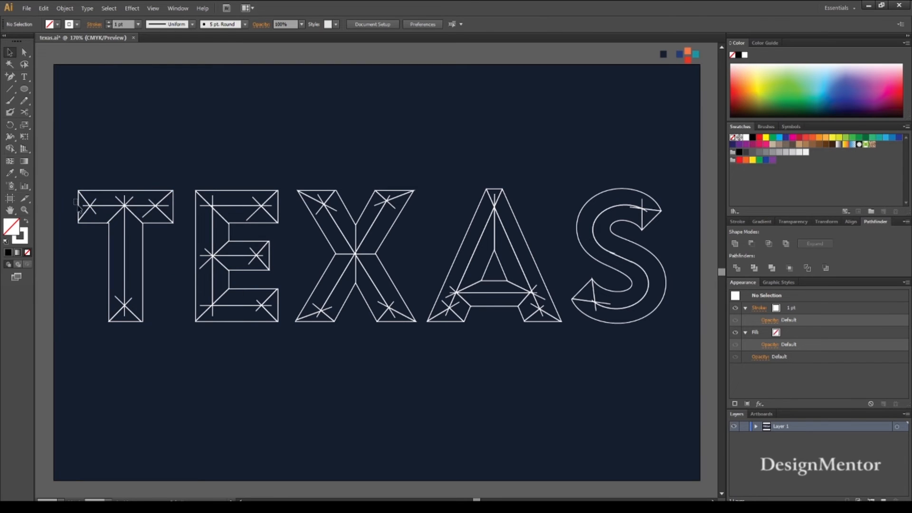
left_click(82, 209)
key("i")
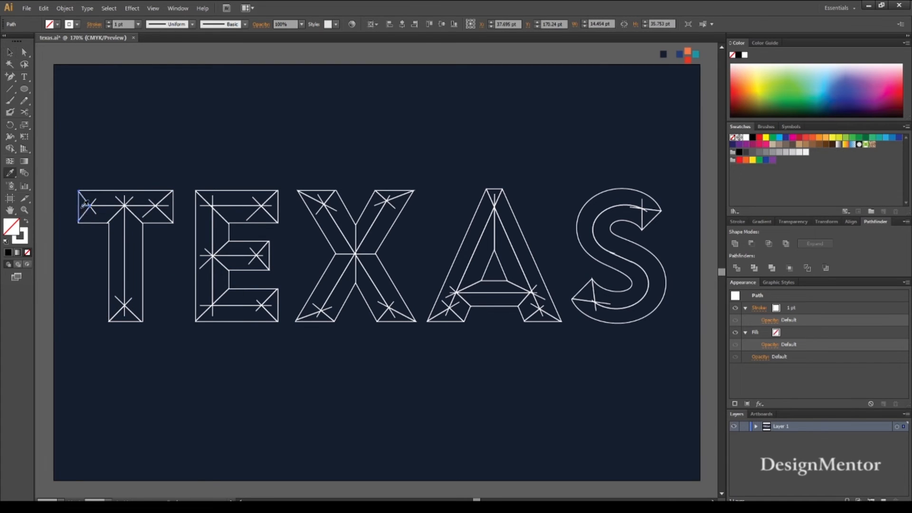
left_click(680, 55)
key("v")
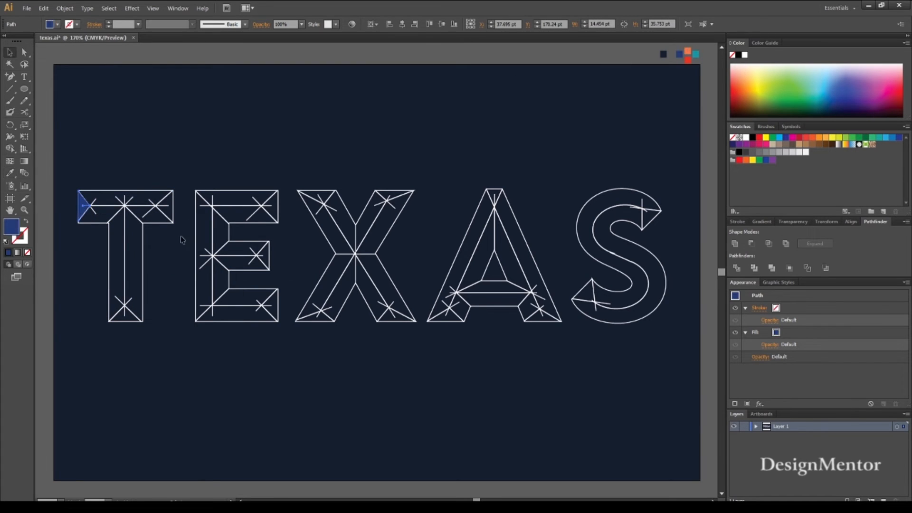
Fill the triangular facet at the right end of the T's crossbar with the palette's teal.
left_click(172, 212)
key("i")
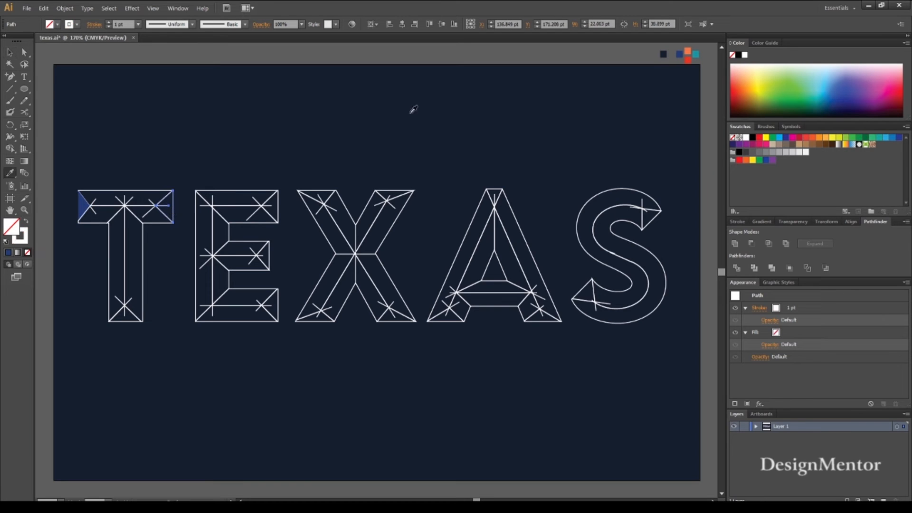
left_click(697, 54)
key("v")
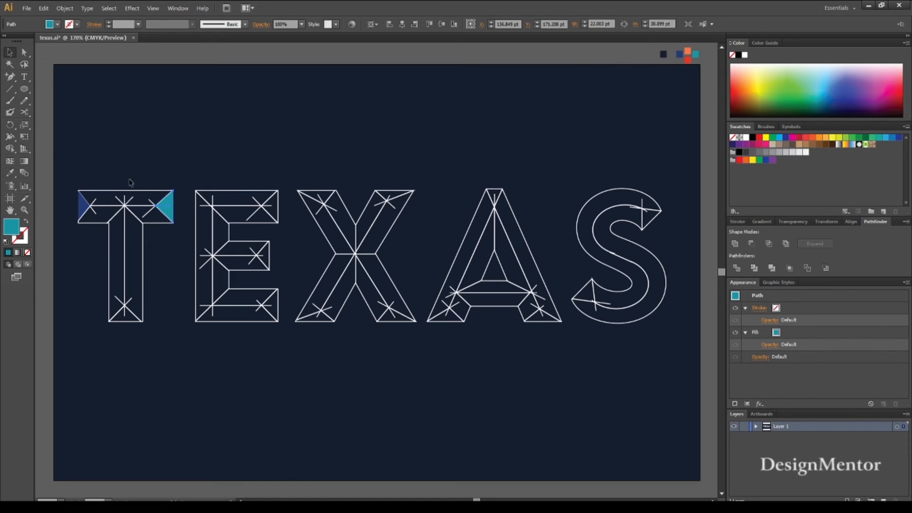
Fill the long upper facet of the T's crossbar with the palette's orange.
left_click(142, 197)
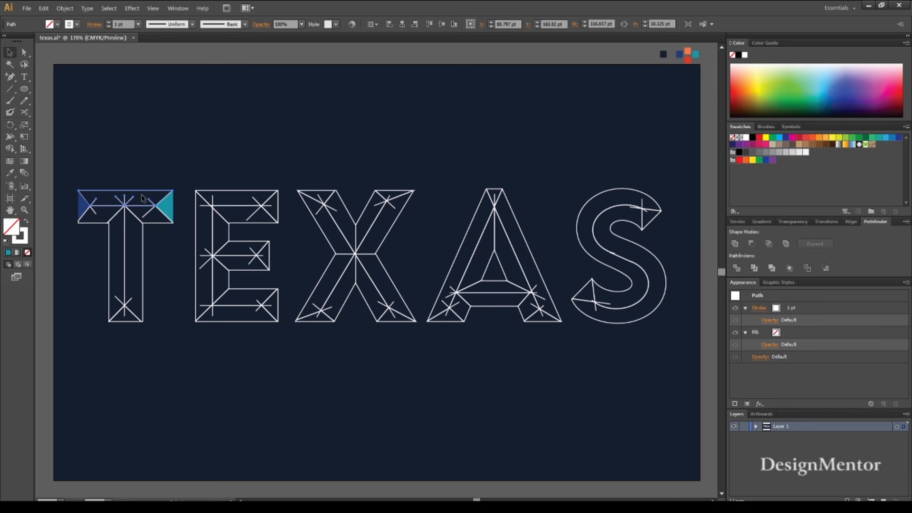
key("i")
left_click(688, 49)
key("v")
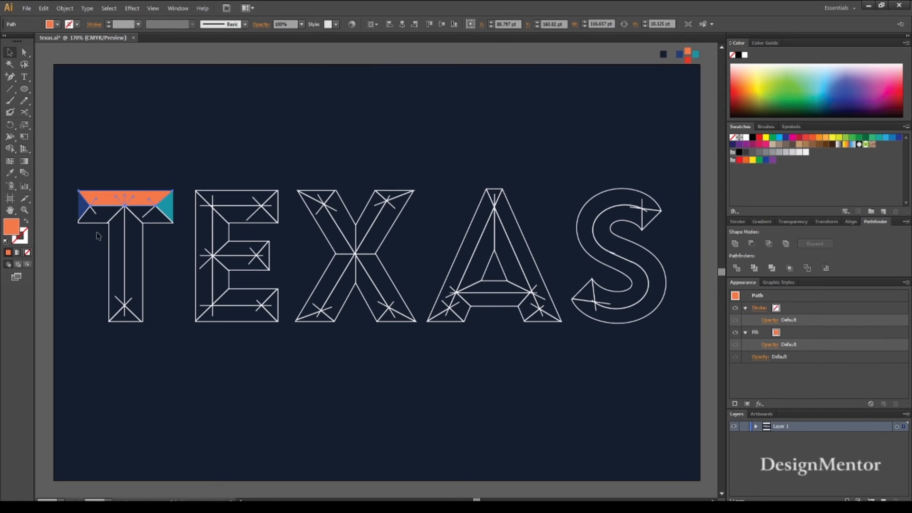
Fill the two lower facets of the T's crossbar with the palette's red.
left_click(94, 222)
left_click_drag(173, 240, 152, 222)
left_click(161, 240)
left_click(92, 221, "shift")
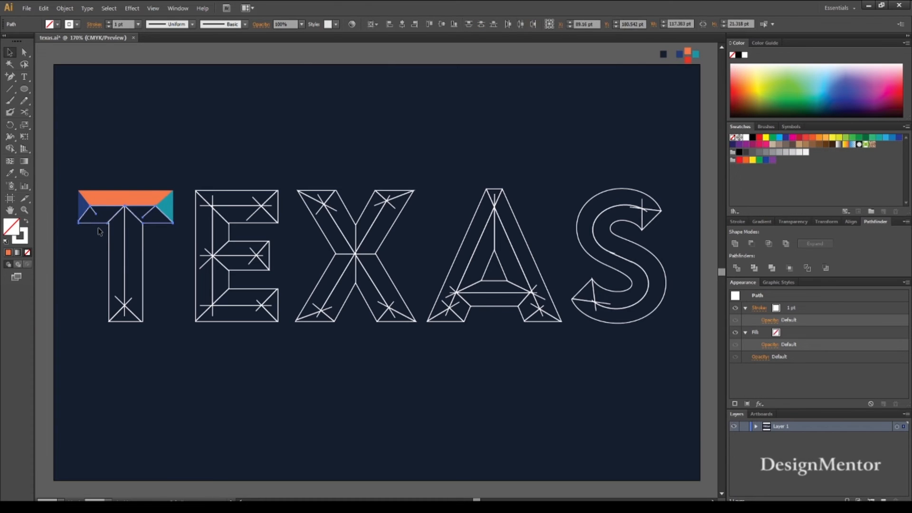
key("i")
left_click(687, 59)
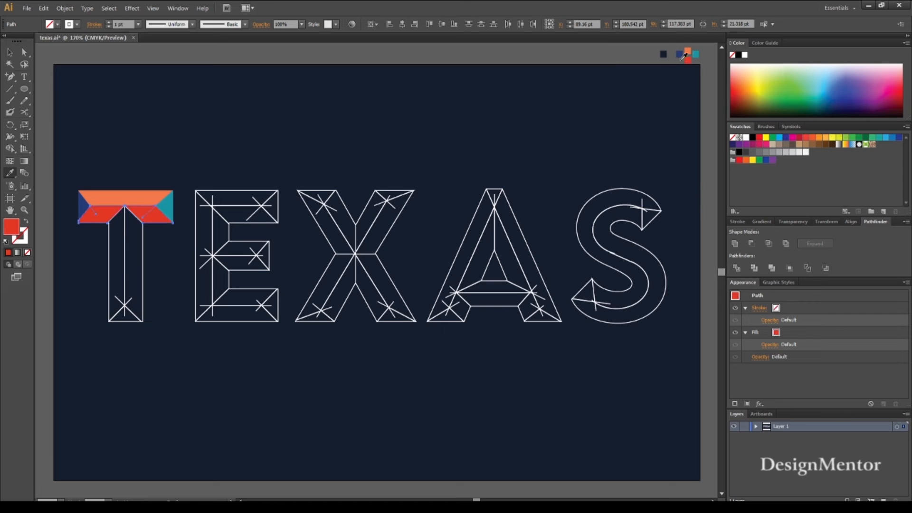
key("v")
left_click(98, 255)
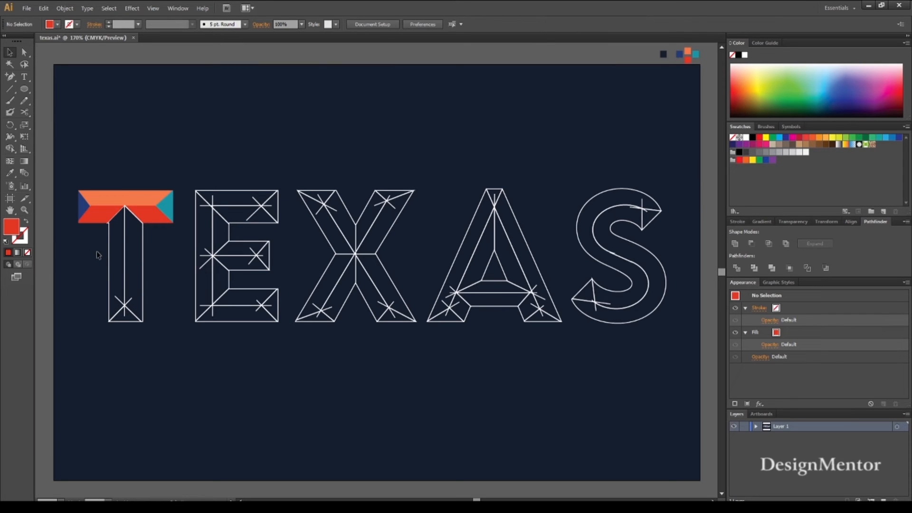
Fill the left facet of the T's stem with the crossbar's blue and the right facet with its teal.
left_click(114, 273)
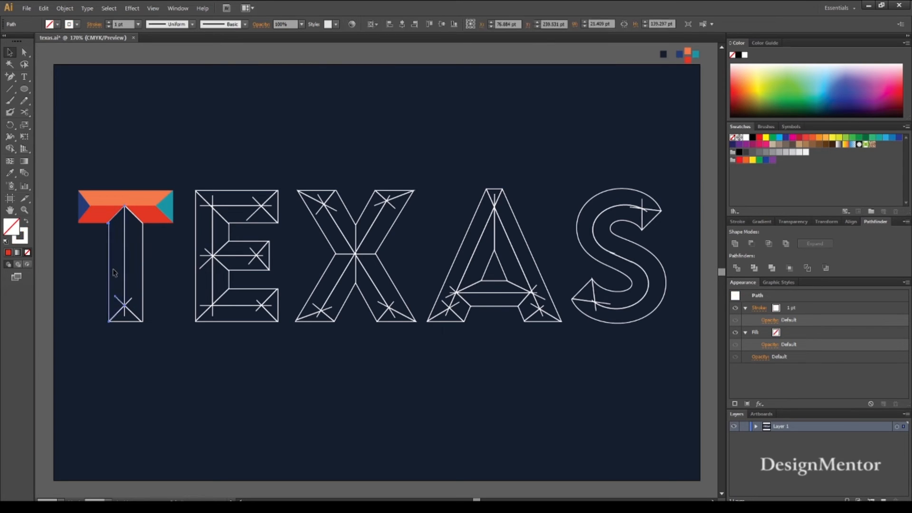
key("i")
left_click(84, 204)
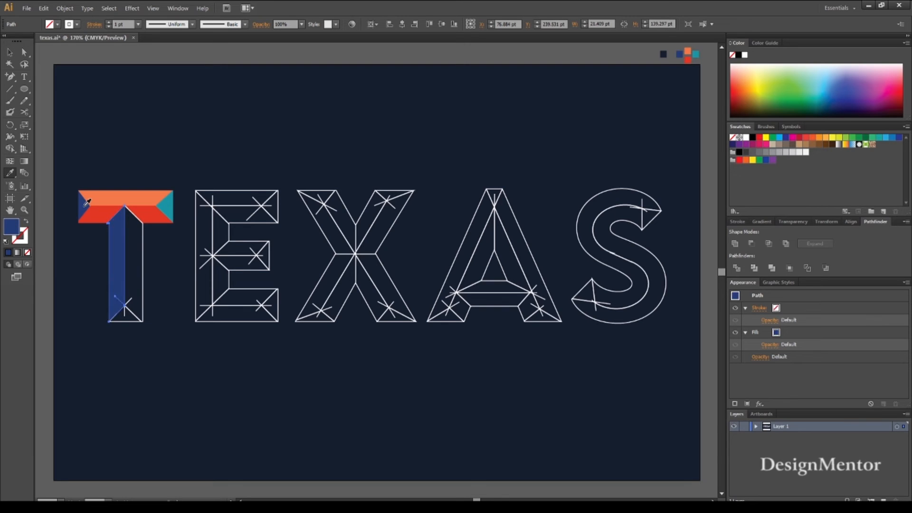
key("v")
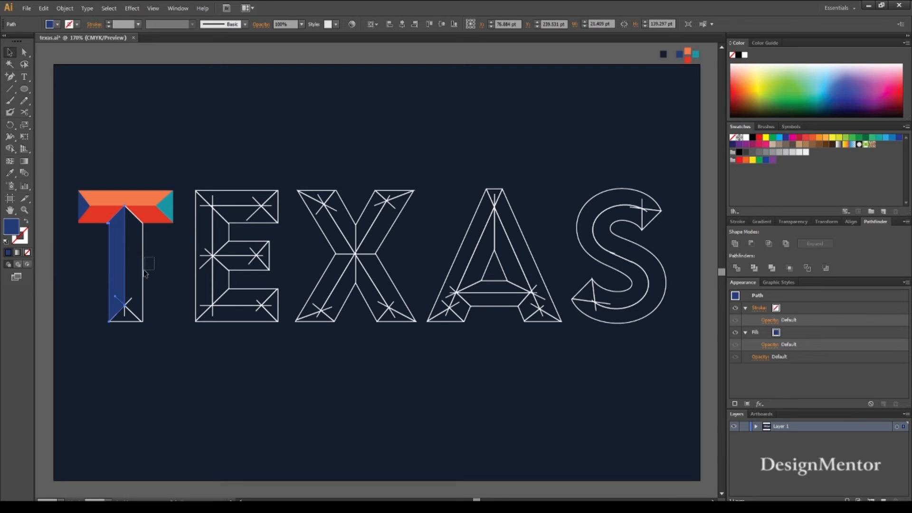
left_click(138, 278)
key("i")
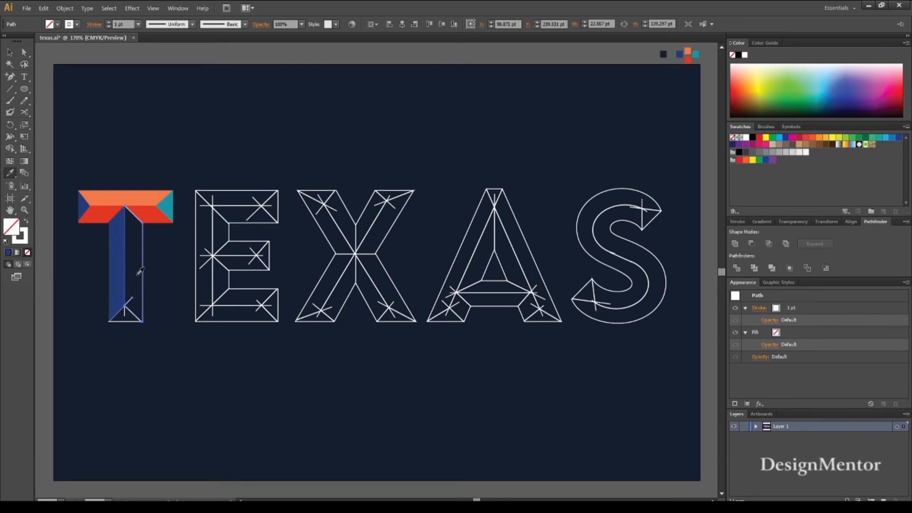
left_click(171, 203)
key("v")
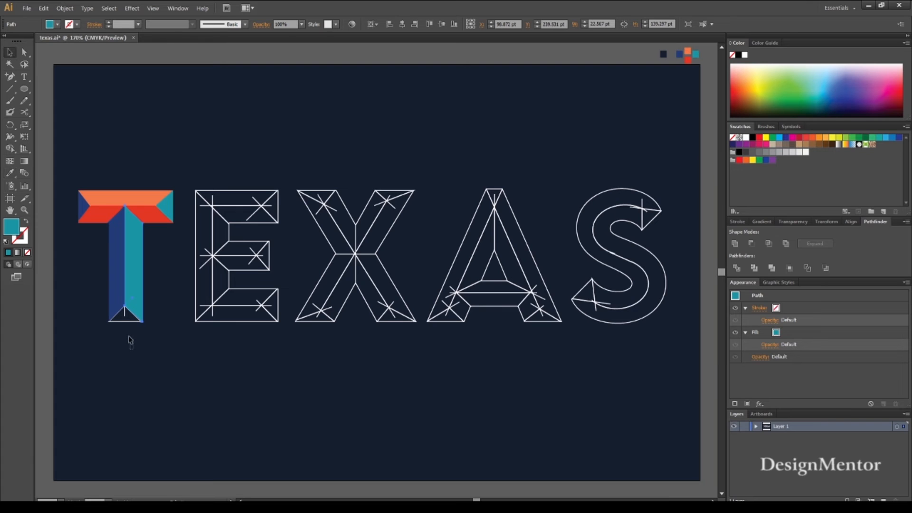
Fill the triangular facet at the foot of the T's stem with the crossbar's red.
left_click(122, 321)
key("i")
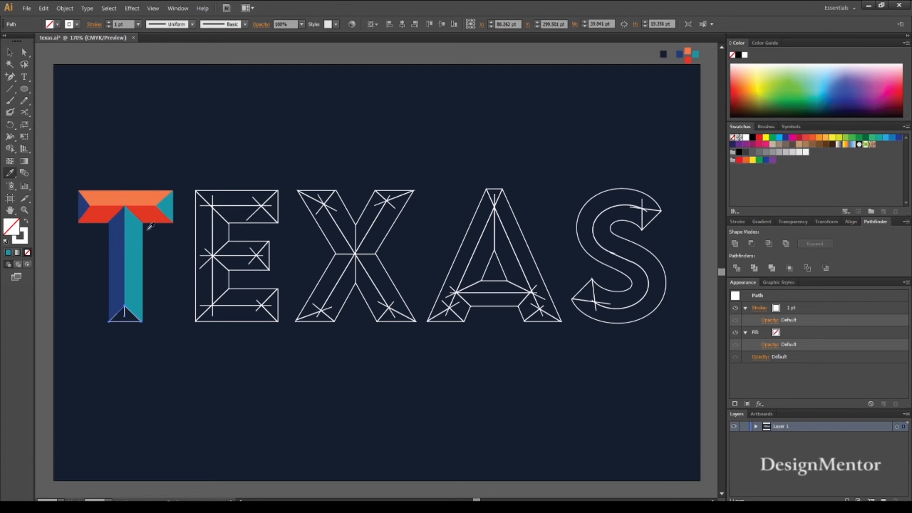
left_click(151, 215)
key("v")
Fill the long left facet of the E's spine with blue and the spine's inner facets between the arms with teal.
left_click(202, 285)
key("i")
left_click(116, 266)
key("v")
left_click_drag(230, 236, 227, 238)
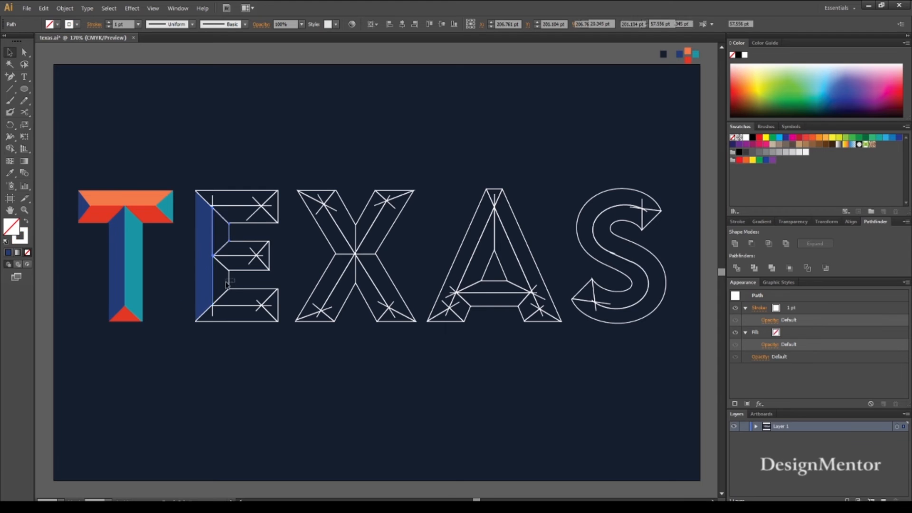
key("i")
left_click(138, 256)
key("v")
Fill the upper facets of the E's three arms with the orange sampled from the T.
left_click_drag(230, 176, 240, 203)
left_click_drag(244, 235, 249, 246)
left_click_drag(244, 280, 248, 294)
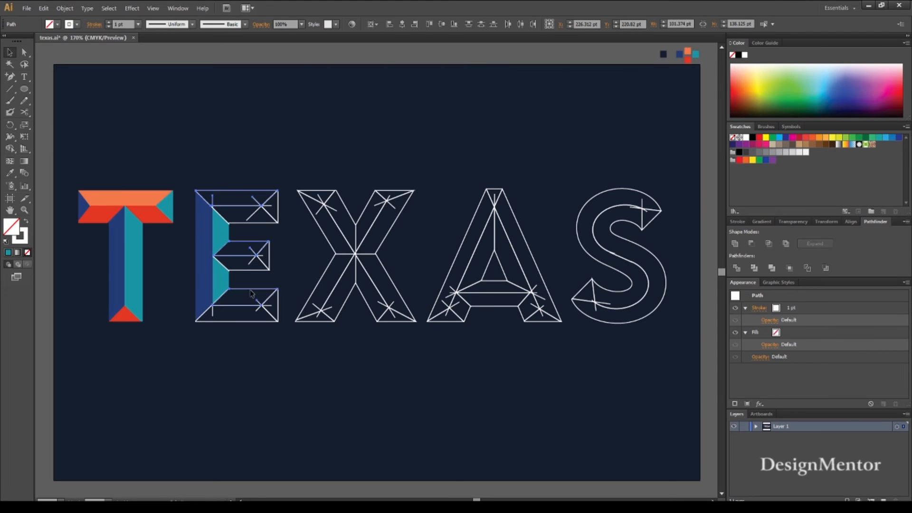
key("i")
left_click(148, 194)
key("v")
Fill the lower facets of the E's three arms with the red sampled from the T's foot.
left_click_drag(244, 215, 247, 228)
left_click_drag(245, 264, 247, 276)
left_click_drag(246, 339, 246, 338)
key("i")
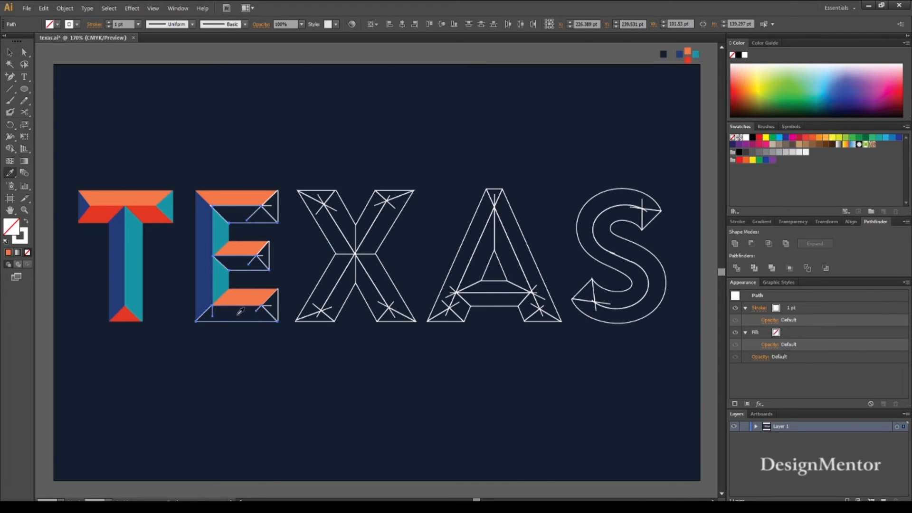
left_click(129, 314)
key("v")
Fill the triangular end facets of the E's three arms with the teal from its spine.
left_click_drag(281, 210, 277, 306)
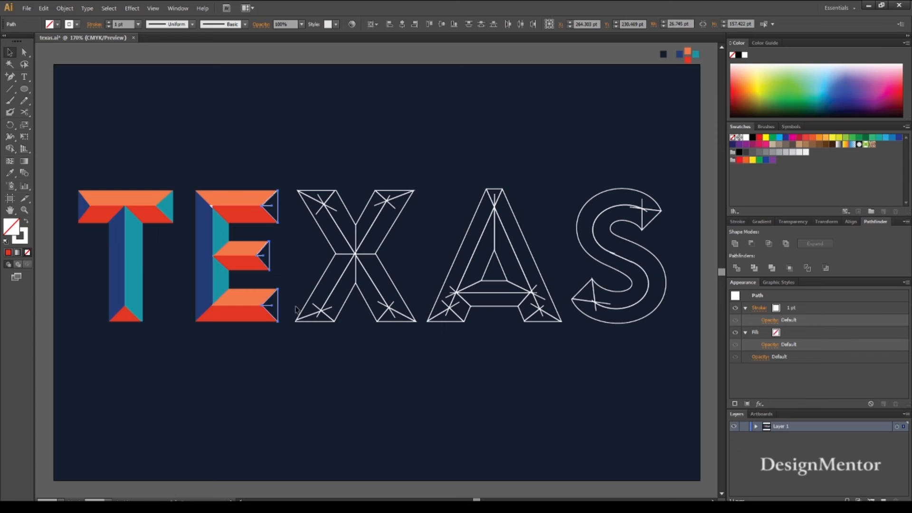
key("i")
left_click(221, 280)
key("v")
left_click(244, 367)
Examine the E's filled facets for leftover strokes where the facets meet.
mouse_move(194, 172)
left_mouse_down()
mouse_move(204, 206)
mouse_move(263, 304)
left_mouse_up()
left_click(127, 25)
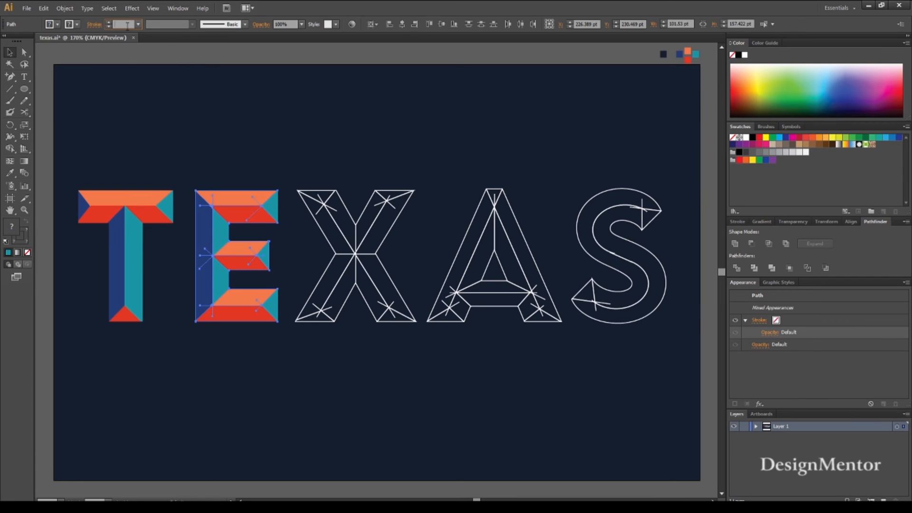
left_click(246, 143)
left_click(210, 215)
left_click(331, 152)
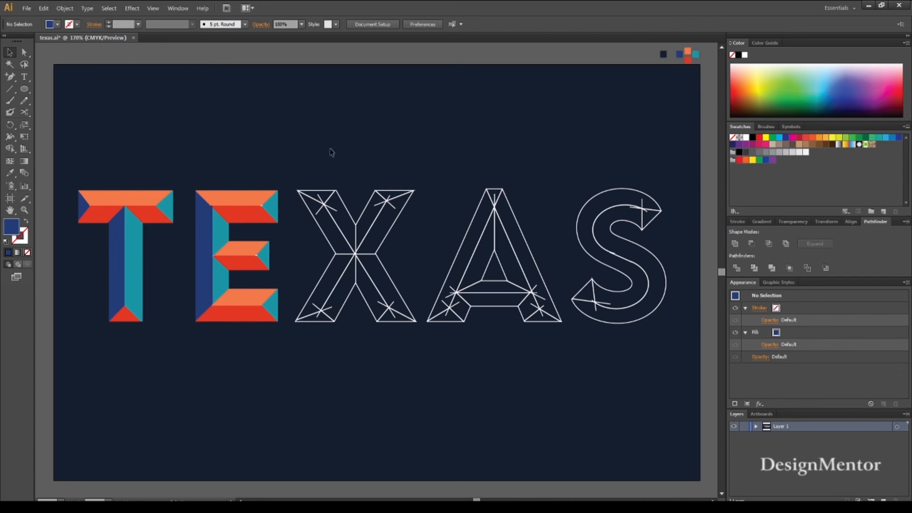
left_click(214, 213)
left_click(302, 180)
left_click(261, 205)
left_click(339, 139)
Fill the X's outer left facet with blue and its outer right facet with teal, both sampled from the E.
left_click(333, 271)
key("i")
left_click(204, 242)
key("v")
left_click_drag(405, 232, 377, 256)
key("i")
left_click(265, 256)
key("v")
Fill the inner facets of the X's two left arms with teal and those of its two right arms with blue.
left_click_drag(354, 314, 339, 304)
mouse_move(352, 201)
left_mouse_down()
mouse_move(339, 209)
mouse_move(364, 212)
left_mouse_up()
key("i")
left_click(381, 230)
key("v")
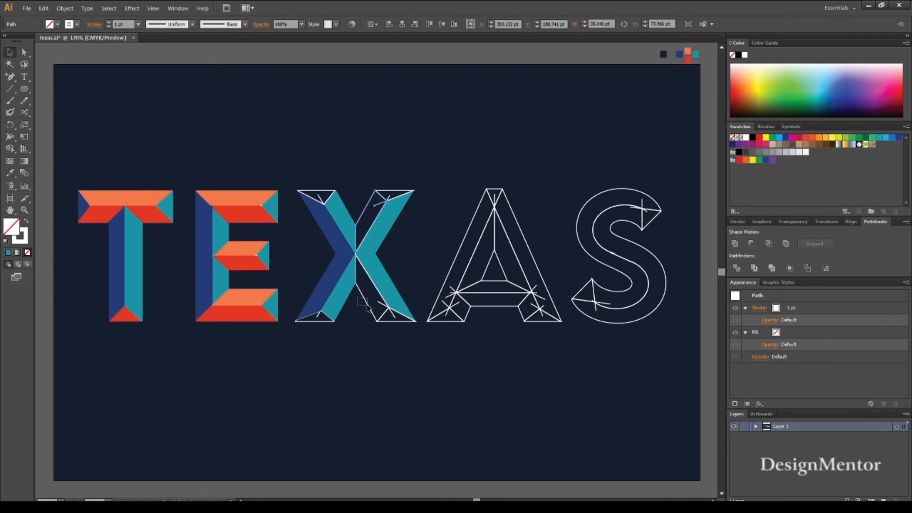
key("i")
left_click(332, 236)
key("v")
Fill the end facets of the X's upper arms with the orange sampled from the E.
left_click(394, 196)
key("i")
left_click(258, 196)
key("v")
Fill the end facets of the X's two lower arms with the red sampled from the E.
left_click_drag(332, 341, 316, 320)
left_click(320, 334)
left_click_drag(397, 334, 387, 316)
key("i")
left_click(244, 311)
key("v")
left_click_drag(445, 247, 507, 275)
key("i")
left_click(333, 239)
key("ctrl+z")
key("v")
left_click(499, 313)
Fill the long outer left facet of the A with the blue sampled from the X.
left_click_drag(445, 248, 459, 261)
key("i")
left_click(337, 239)
key("v")
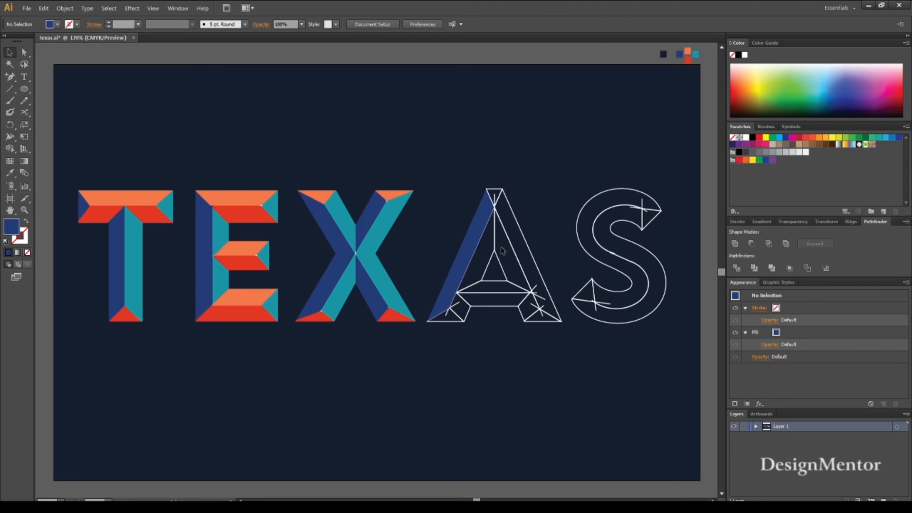
Draw a white horizontal line about 53 pt long across the base of the A's triangular counter.
left_click(502, 273)
key("backslash")
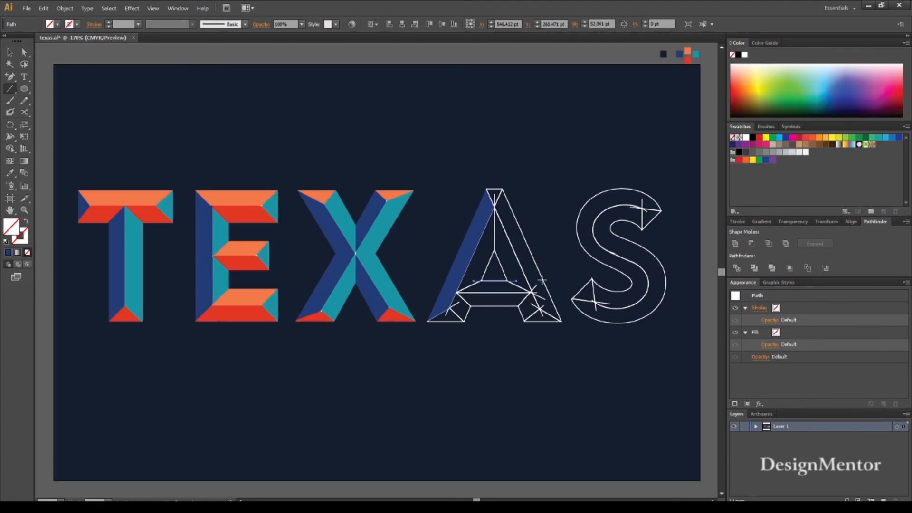
left_click(68, 25)
left_click(20, 42)
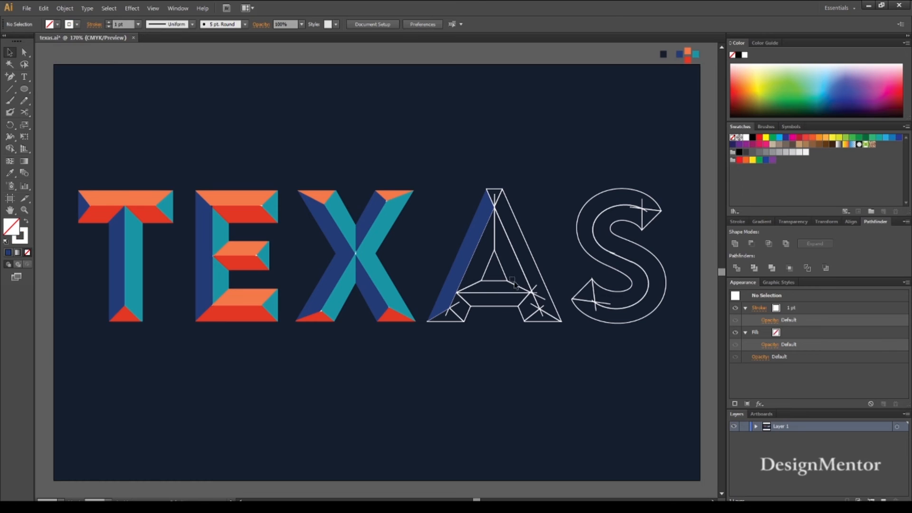
left_click_drag(473, 281, 517, 281)
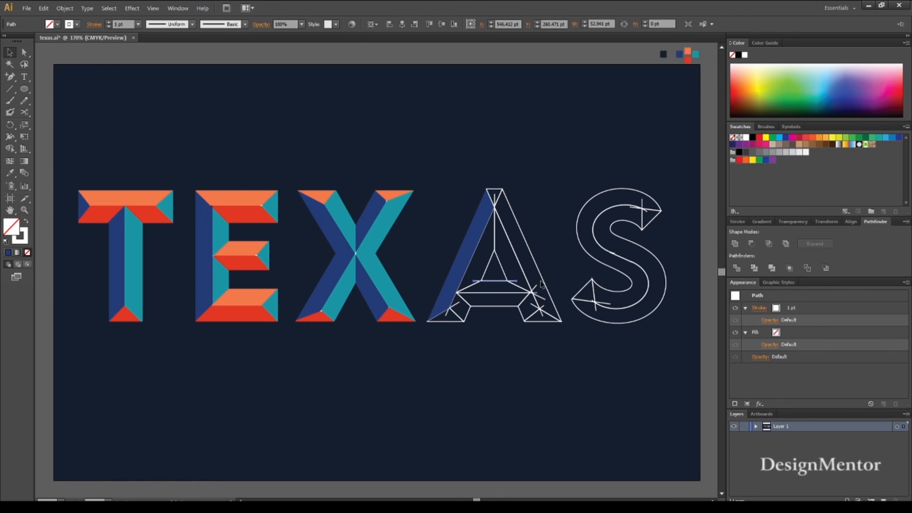
Divide the A's remaining outlined pieces along the new horizontal line and ungroup the result.
left_click(550, 245)
left_click_drag(453, 239, 529, 311)
left_click(736, 268)
left_click(461, 215)
left_click_drag(461, 215, 495, 250)
right_click(494, 250)
left_click(523, 306)
left_click(556, 259)
left_click(505, 272)
left_click(507, 336)
Fill the lower facet of the A's crossbar with the red sampled from the X's foot.
left_click(493, 292)
key("i")
left_click(402, 316)
key("v")
left_click(493, 334)
Fill the bottom end facets of the A's two legs with the red sampled from the X.
left_click(446, 321)
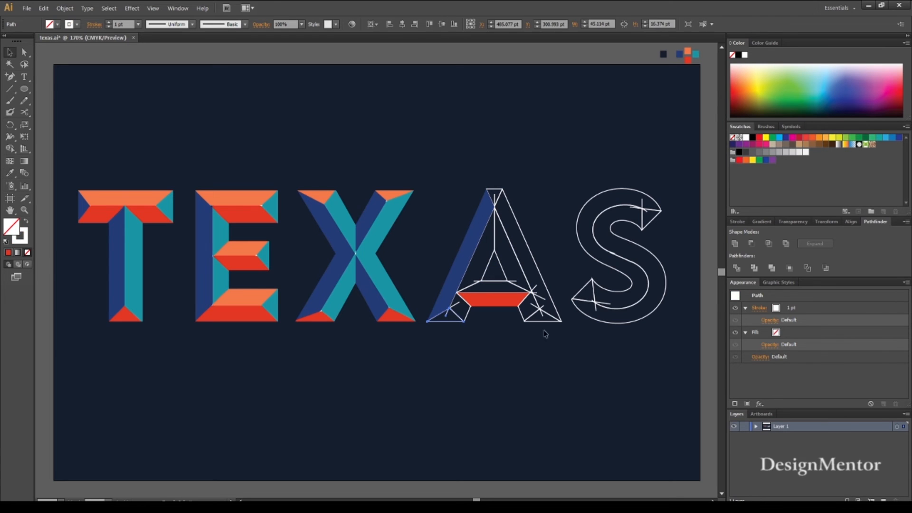
left_click(541, 321, "shift")
key("i")
left_click(327, 317)
key("v")
left_click(475, 355)
Fill the small inner facet below the A's crossbar with teal on the left leg and blue on the right leg.
left_click(468, 313)
key("i")
left_click(397, 300)
key("v")
left_click(521, 314)
key("i")
left_click(368, 301)
key("v")
left_click(503, 325)
Fill the A's long outer right facet with teal and its apex facet with orange, both sampled from the X.
left_click(530, 251)
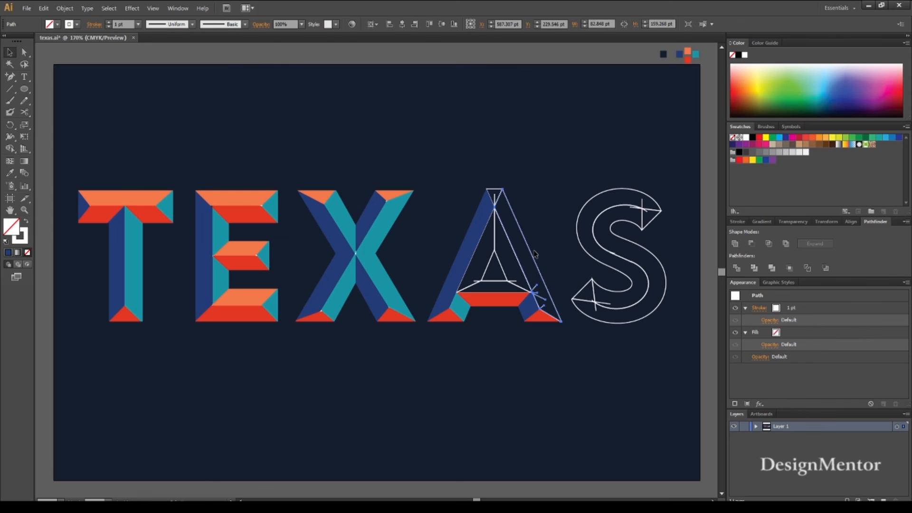
key("i")
left_click(375, 261)
key("v")
left_click(494, 196)
key("i")
left_click(389, 194)
key("v")
Delete the leftover piece over the A's crossbar and fill the crossbar's upper facet with the apex's orange.
left_click(492, 278)
left_click(497, 288)
key("Delete")
left_click(498, 290)
key("i")
left_click(496, 193)
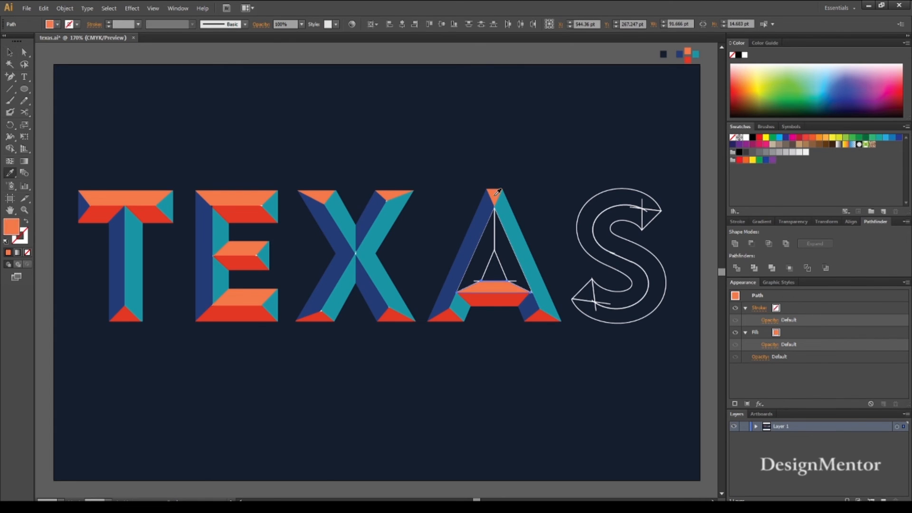
key("v")
Fill the facet left of the A's counter with teal and the facet right of it with blue.
left_click(482, 267)
key("i")
left_click_drag(482, 267, 509, 267)
left_click(378, 265)
key("v")
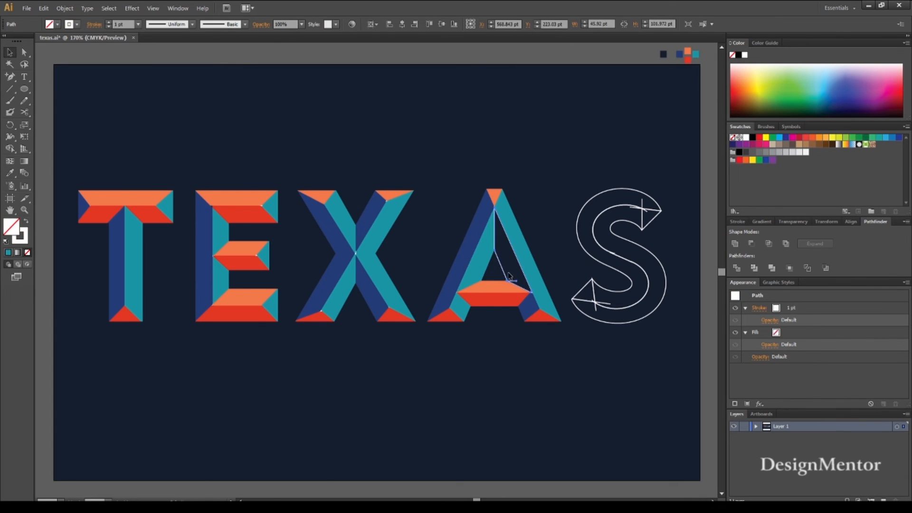
key("i")
left_click(527, 311)
key("v")
Set the stroke weight of all the A's pieces to 0 pt.
left_click_drag(466, 172, 529, 344)
left_click(117, 25)
type("0")
key("Return")
left_click(497, 271)
left_click(545, 292)
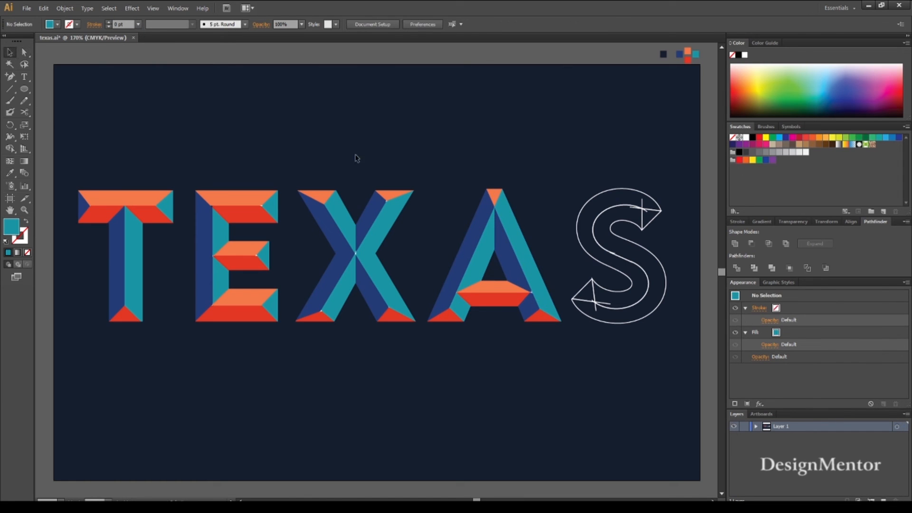
Fill the S's lower end facet with orange and its upper end facet with red, both sampled from the A.
left_click(587, 293)
key("i")
left_click(494, 193)
key("v")
left_click(651, 220)
key("i")
left_click(492, 302)
key("v")
Draw two short lines on the S's remaining body, one beside each of its coloured end facets.
left_click(602, 278)
right_click(598, 262)
left_click(571, 244)
left_click(621, 258)
left_click(664, 234)
key("backslash")
left_click_drag(585, 297, 604, 310)
left_click_drag(642, 208, 648, 213)
key("v")
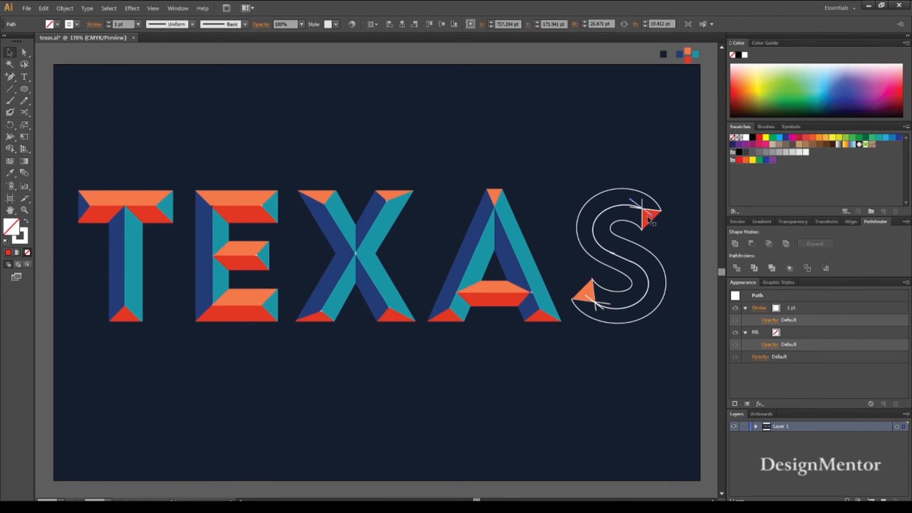
Divide the S's body along its inner lines with Pathfinder Divide and ungroup the resulting pieces.
left_click_drag(588, 167, 655, 311)
left_click(736, 268)
right_click(628, 205)
left_click(657, 261)
left_click(561, 212)
Fill the S's upper-left band with blue and its lower-right band with teal, both sampled from the A.
left_click_drag(561, 212, 580, 232)
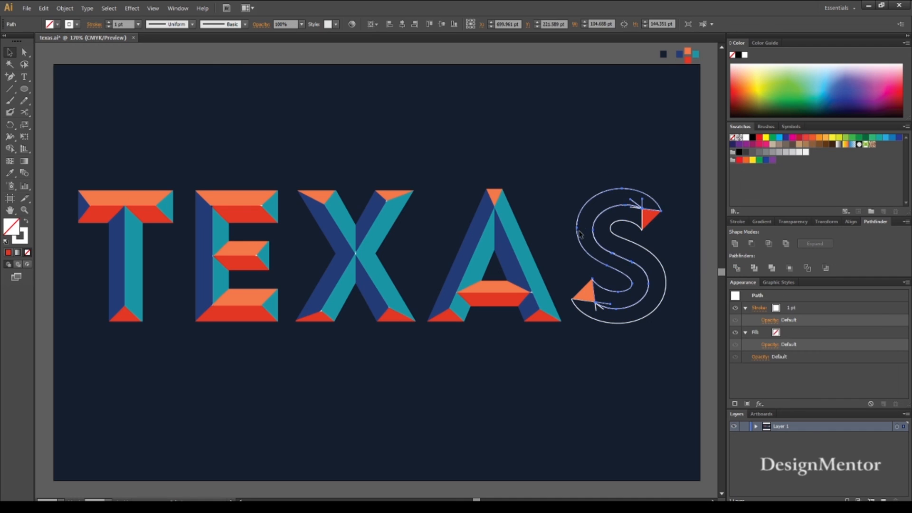
key("i")
left_click(475, 235)
key("v")
left_click_drag(675, 258, 660, 287)
key("i")
left_click(532, 272)
key("v")
left_click(620, 340)
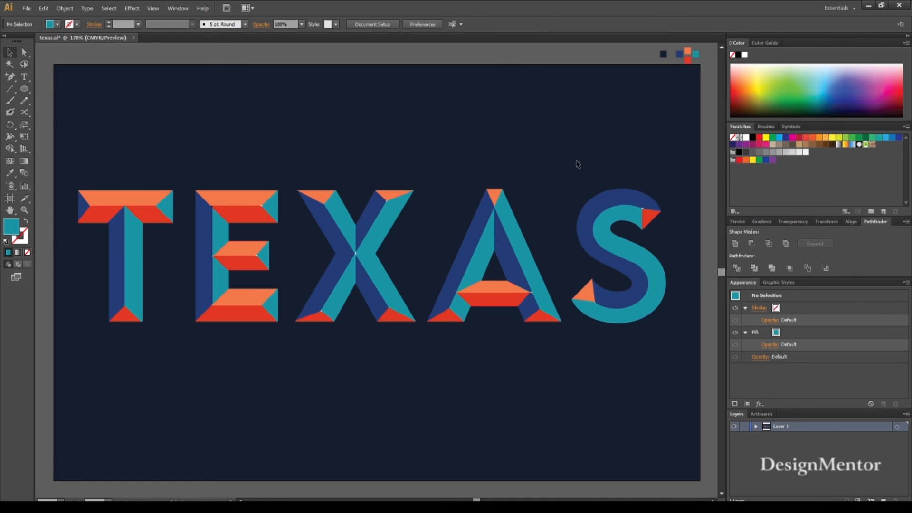
left_click_drag(576, 161, 654, 327)
left_click(109, 26)
left_click(487, 129)
Unite the X's left blue facet with the small adjoining piece at the centre of the X.
left_click(337, 261)
left_click(356, 258, "shift")
left_click(735, 243)
left_click(403, 257)
left_click(343, 248)
left_click(356, 258)
left_click(411, 337)
left_click(354, 253)
left_click(442, 174)
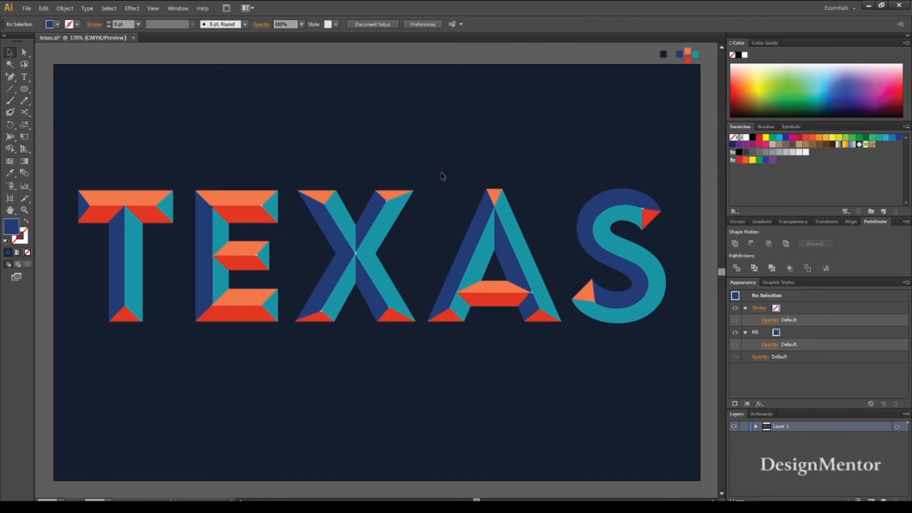
Add a second TEXAS text in LEMON MILK Bold at 200 pt across the lower part of the artboard.
left_click(25, 78)
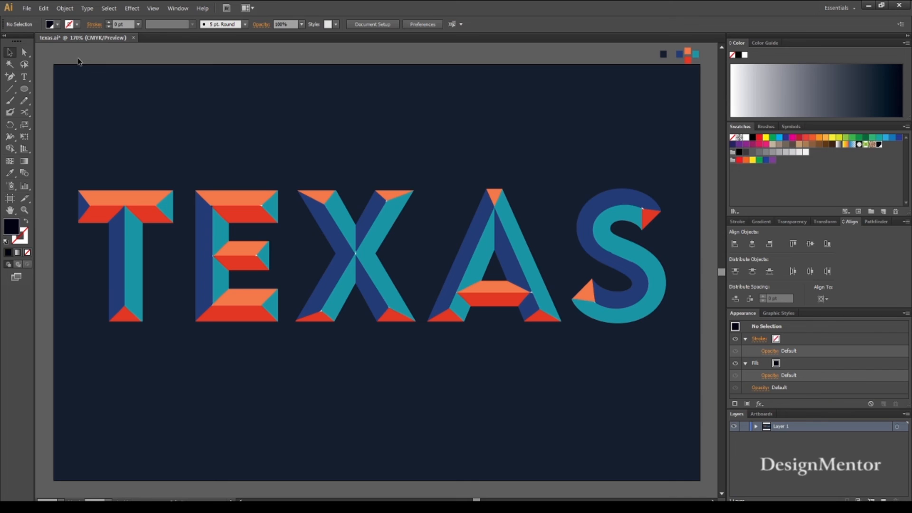
left_click(25, 77)
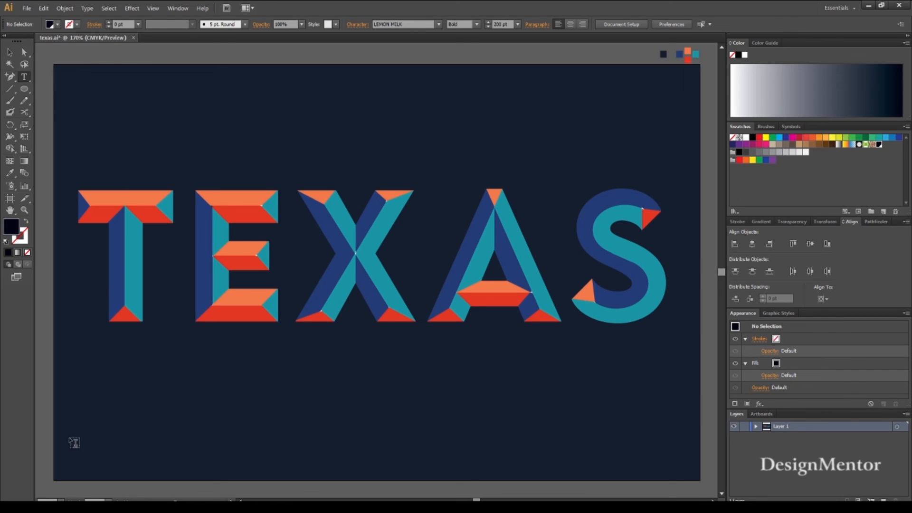
left_click(70, 436)
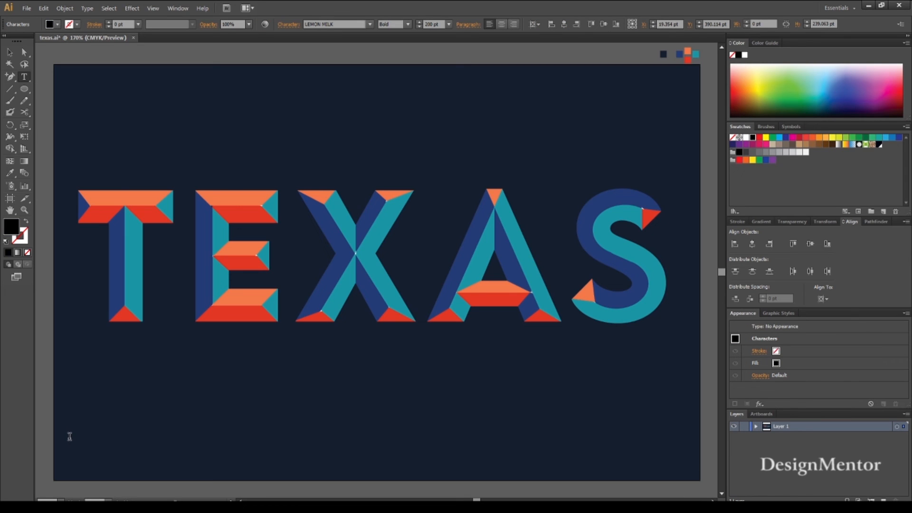
type("TEXAS")
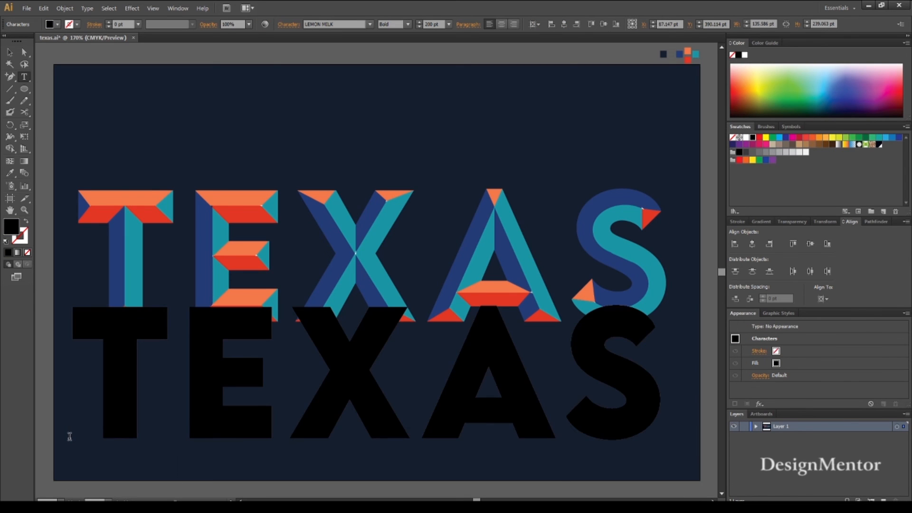
left_click(10, 53)
left_click(73, 58)
Fill the new TEXAS text with the near-black C=97 M=77 Y=53 K=86 swatch and save that colour as a new global swatch.
left_click(205, 343)
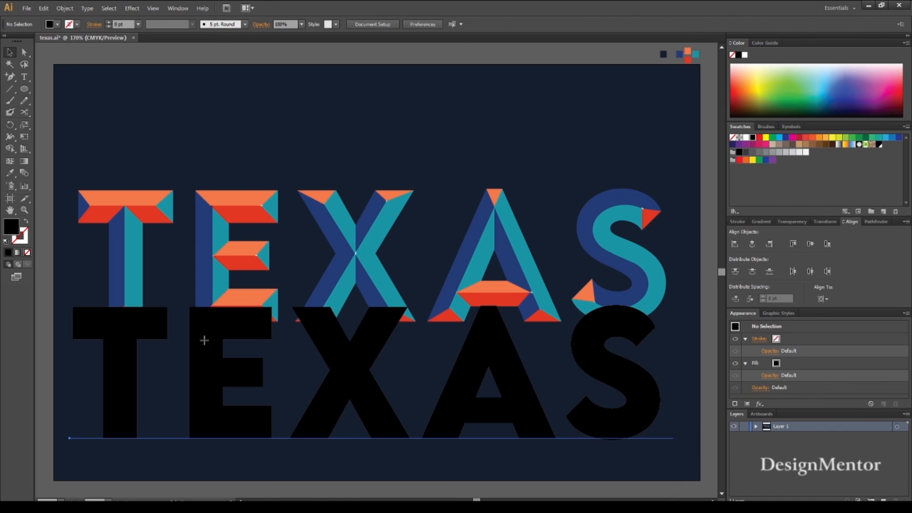
key("i")
left_click(880, 147)
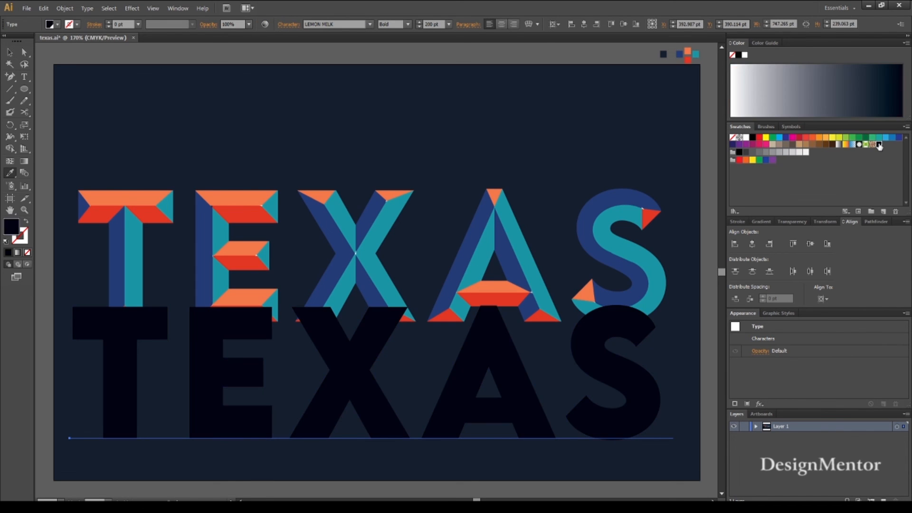
left_click(883, 211)
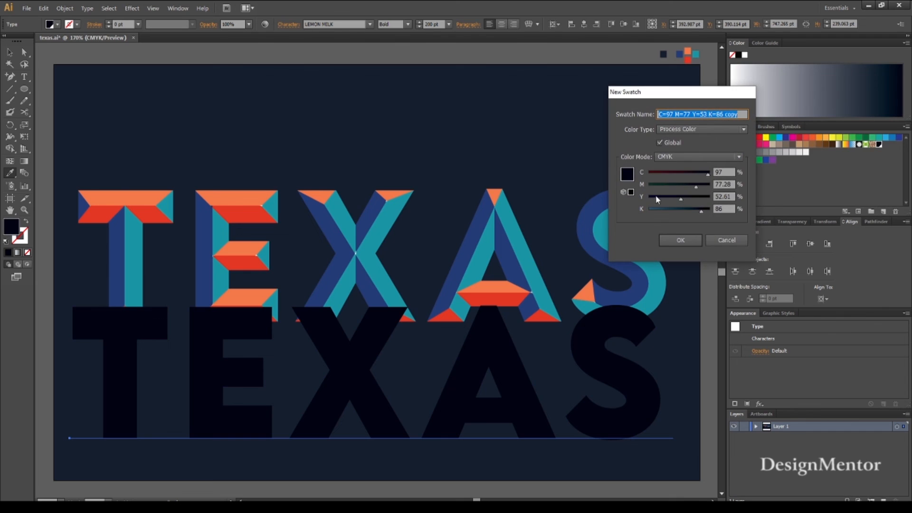
left_click(687, 242)
left_click(10, 52)
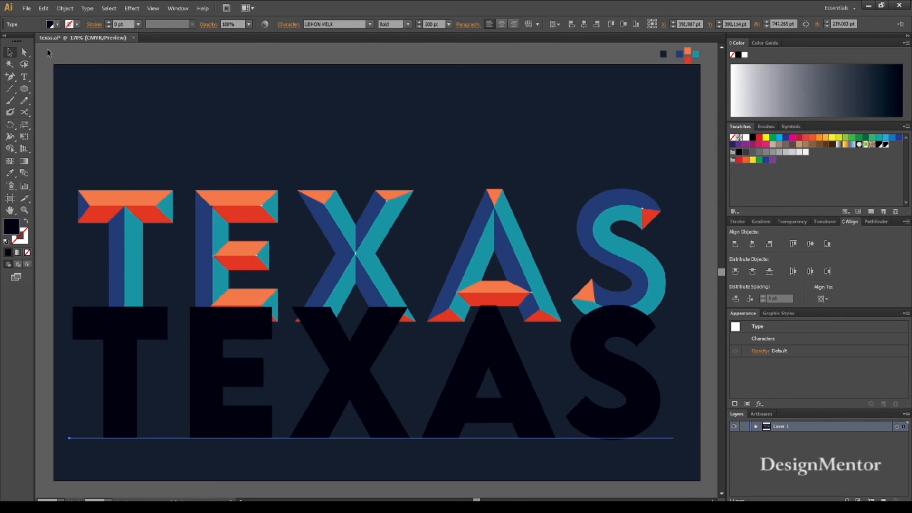
Send the dark TEXAS text to the back of the stacking order.
right_click(237, 375)
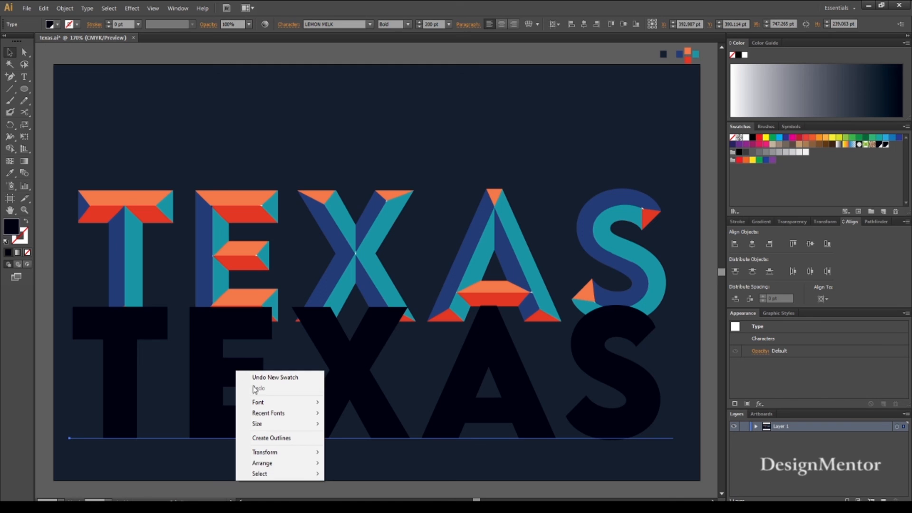
mouse_move(278, 463)
left_click(356, 485)
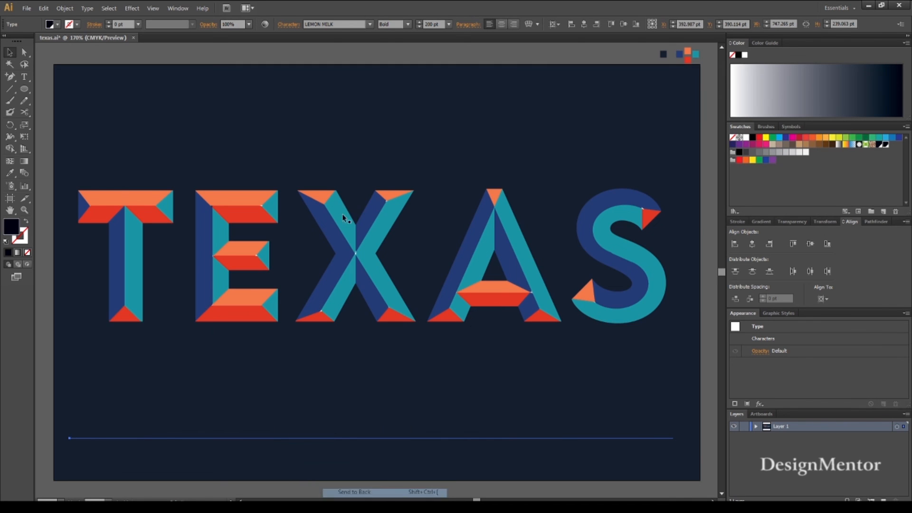
Unlock the navy background rectangle and send it behind the dark TEXAS text.
left_click(64, 9)
left_click(83, 77)
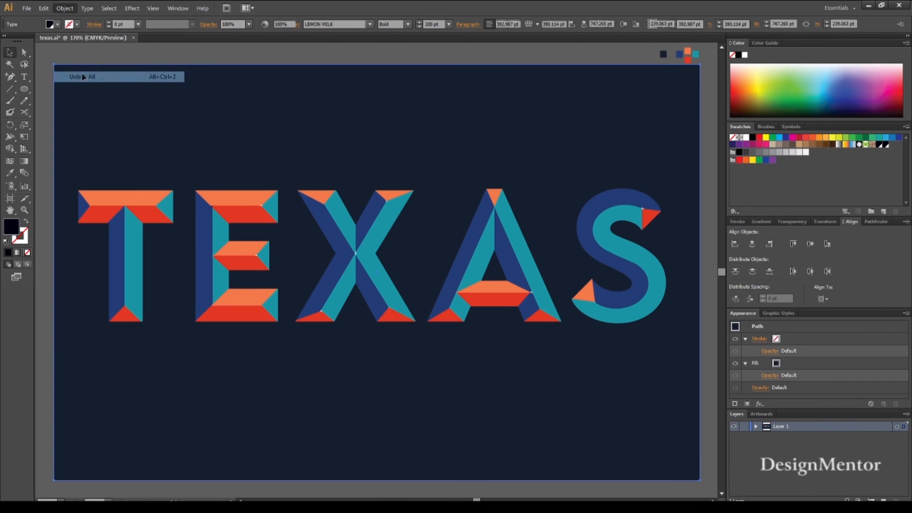
right_click(226, 85)
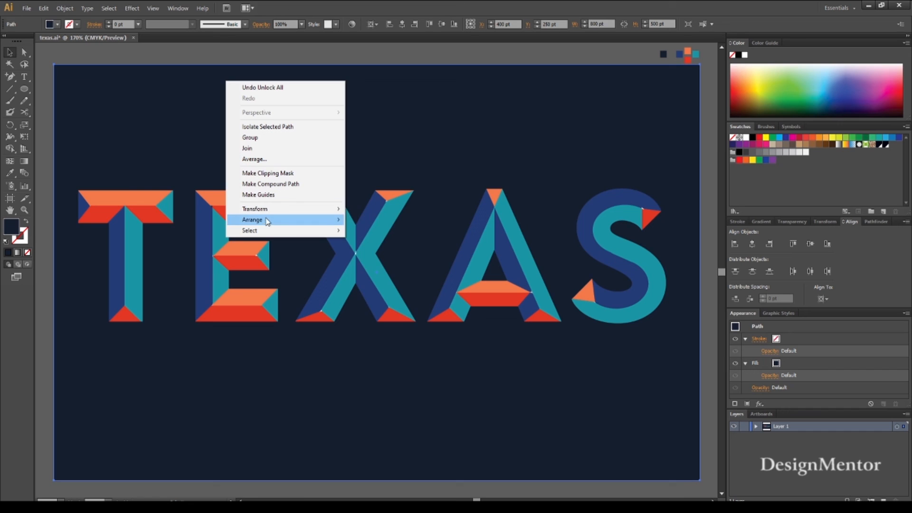
mouse_move(266, 220)
left_click(381, 252)
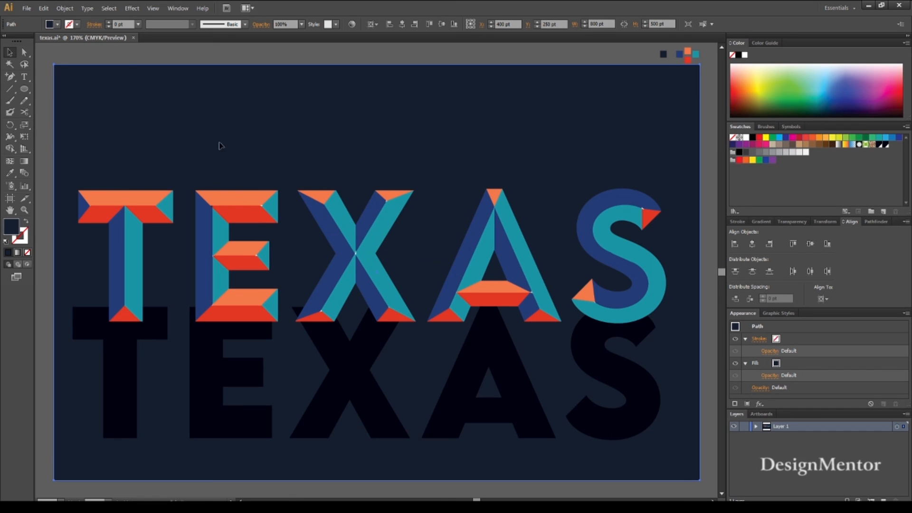
Lock the navy background rectangle again.
left_click(65, 8)
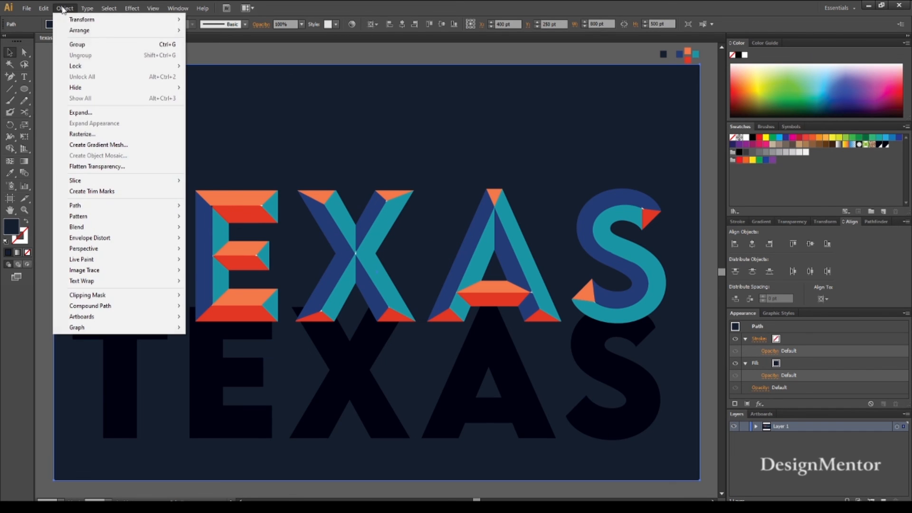
mouse_move(83, 66)
left_click(218, 67)
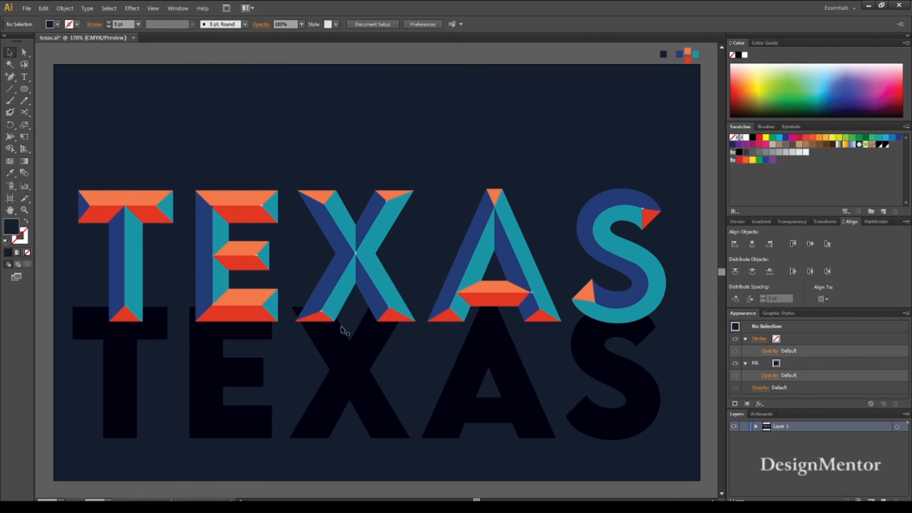
Centre the dark TEXAS text horizontally and vertically on the artboard.
left_click(353, 386)
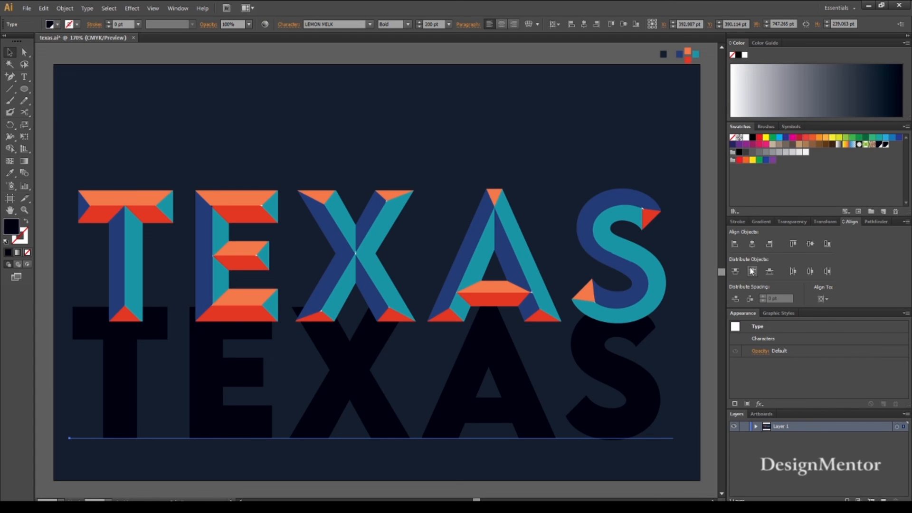
left_click(752, 244)
left_click(811, 243)
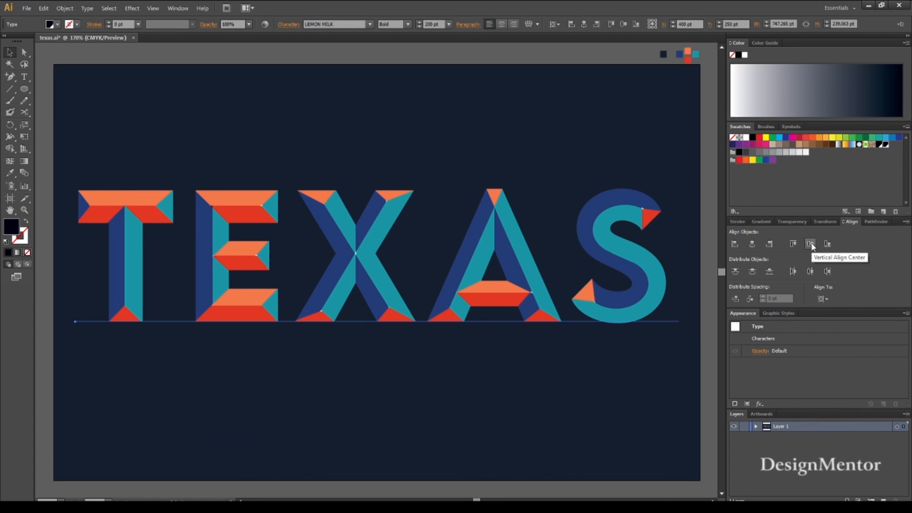
Offset the dark TEXAS text 20 pt down and 20 pt left of the faceted letters.
key("shift+Down")
key("shift+Down")
key("shift+Left")
key("shift+Left")
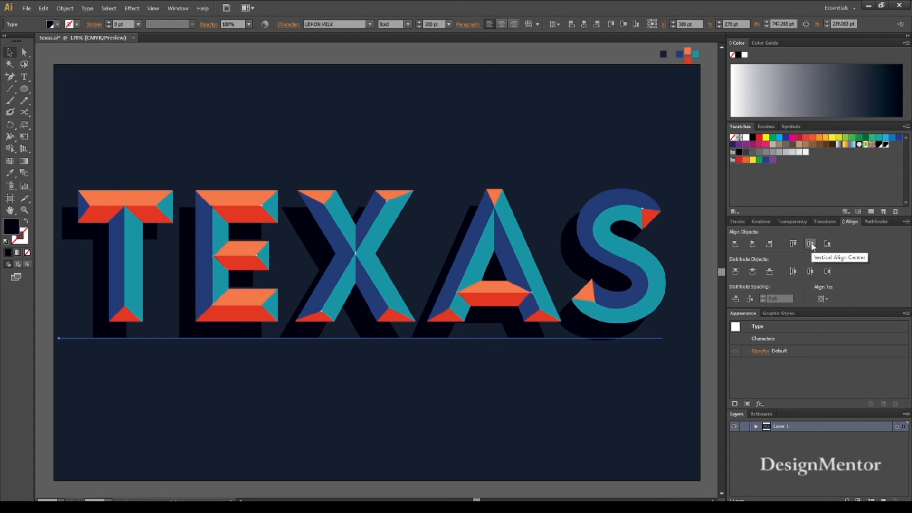
left_click(429, 404)
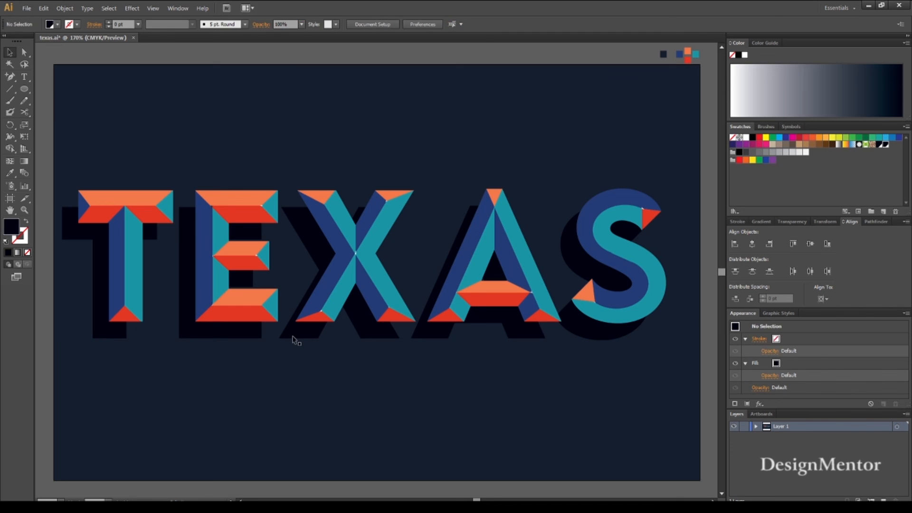
Nudge the dark TEXAS text closer behind the faceted letters, to X 390 pt and Y 251 pt.
left_click(191, 335)
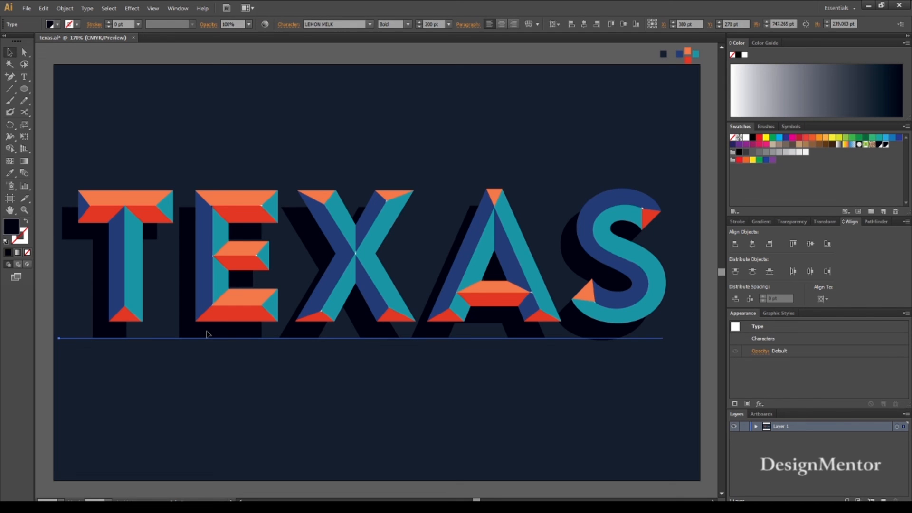
key("Up")
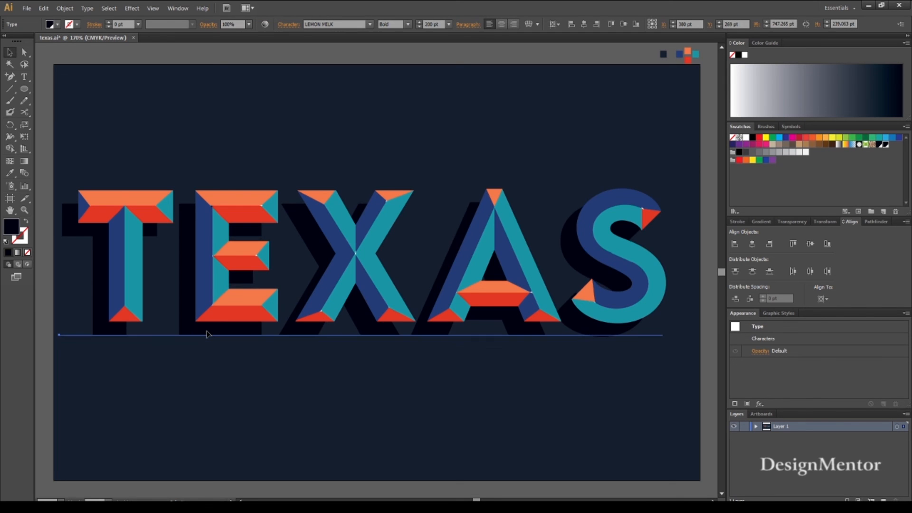
key("shift+Right")
key("shift+Up")
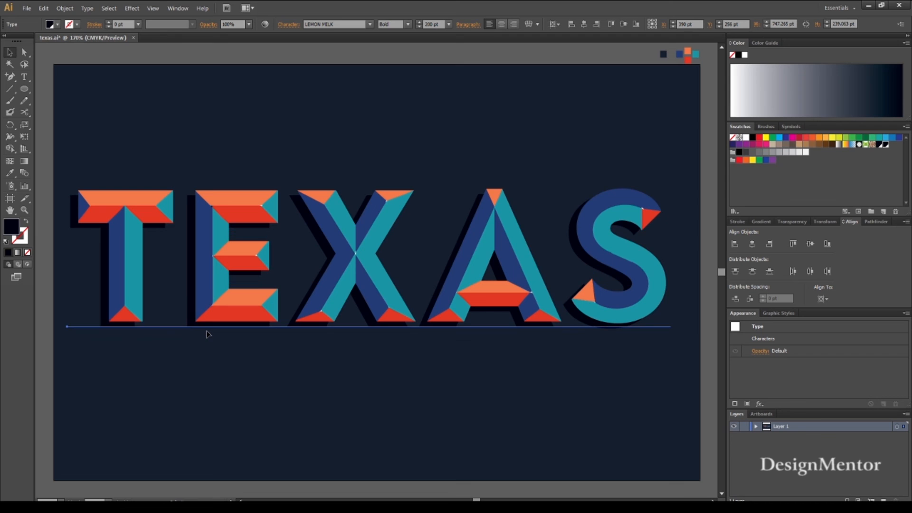
key("Up")
key("Up")
key("Up")
key("Up")
key("Up")
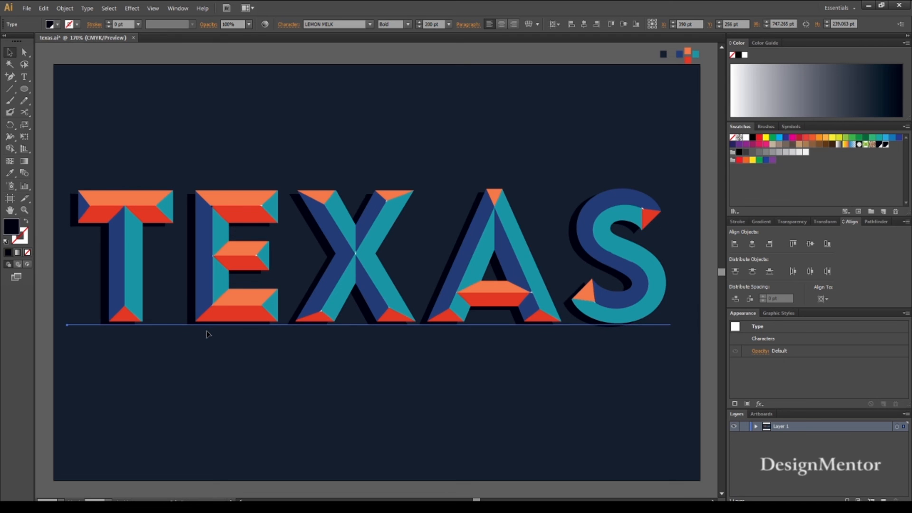
Recentre the dark TEXAS text on the artboard and offset it 10 pt down and 10 pt left.
left_click(755, 246)
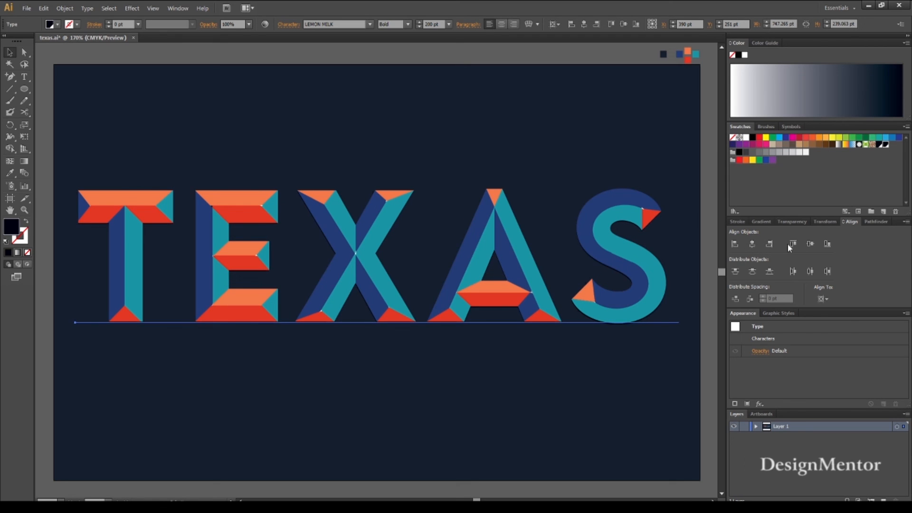
left_click(809, 245)
key("shift+Down")
key("shift+Left")
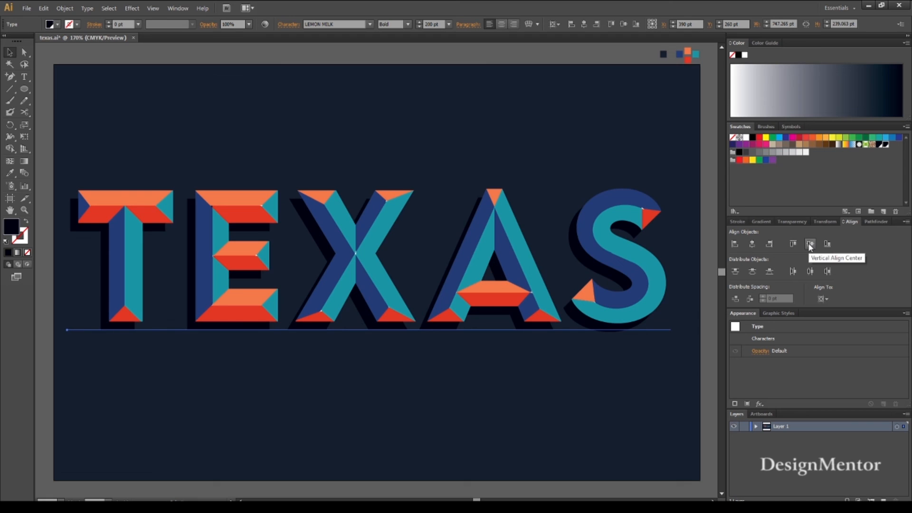
Apply a Gaussian Blur with a 65-pixel radius to the dark TEXAS text to make a soft shadow.
left_click(131, 9)
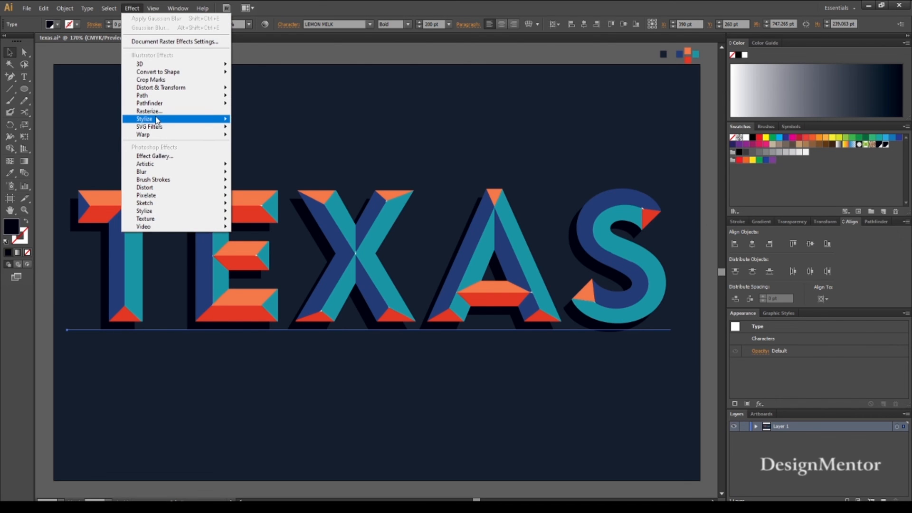
mouse_move(157, 120)
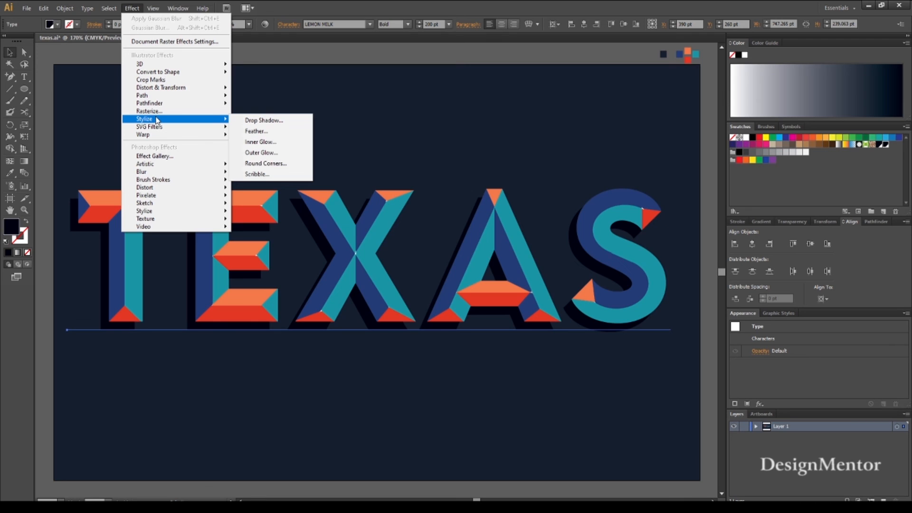
mouse_move(168, 174)
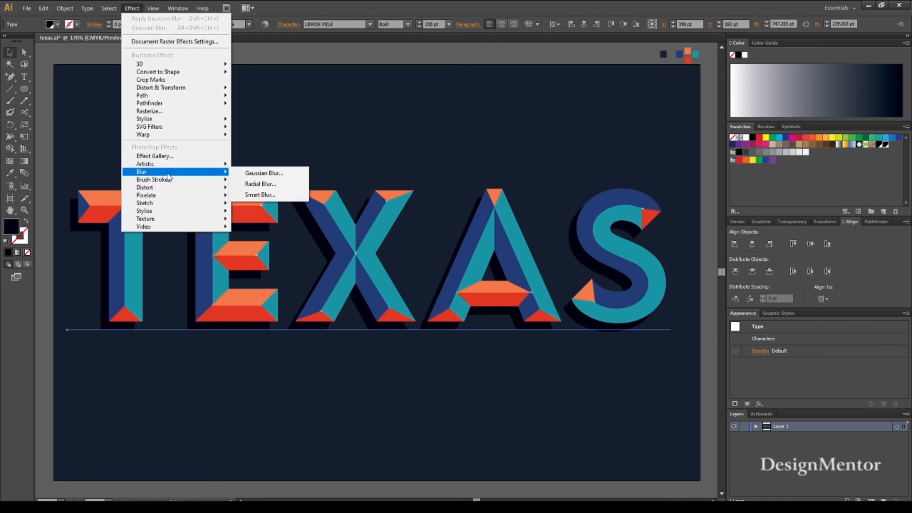
left_click(281, 174)
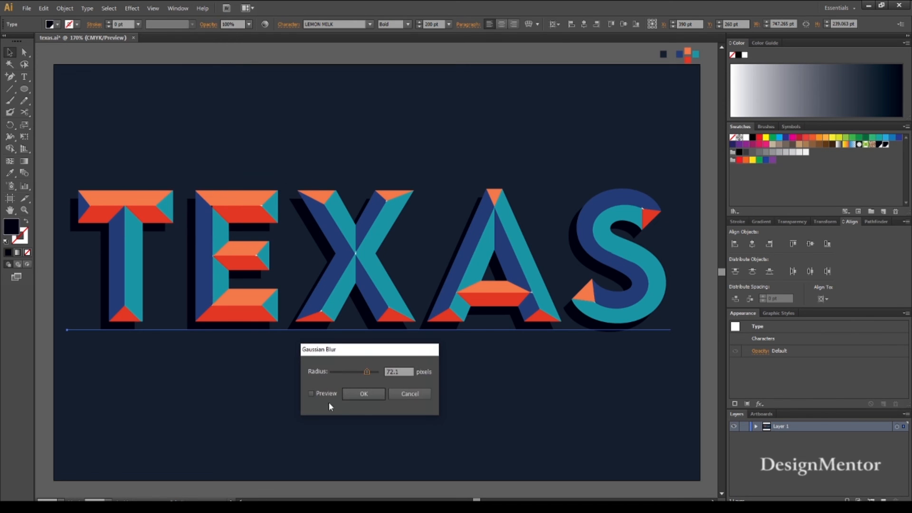
left_click(312, 392)
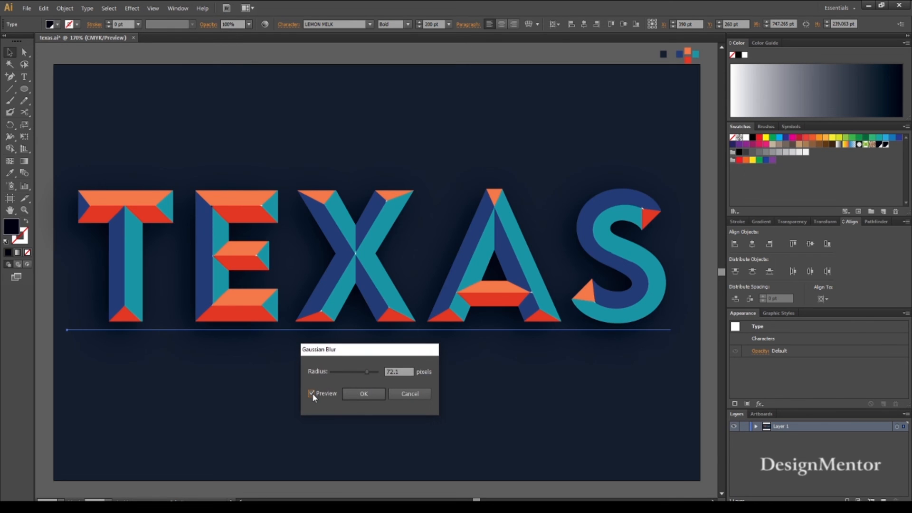
left_click_drag(367, 356, 301, 383)
double_click(326, 401)
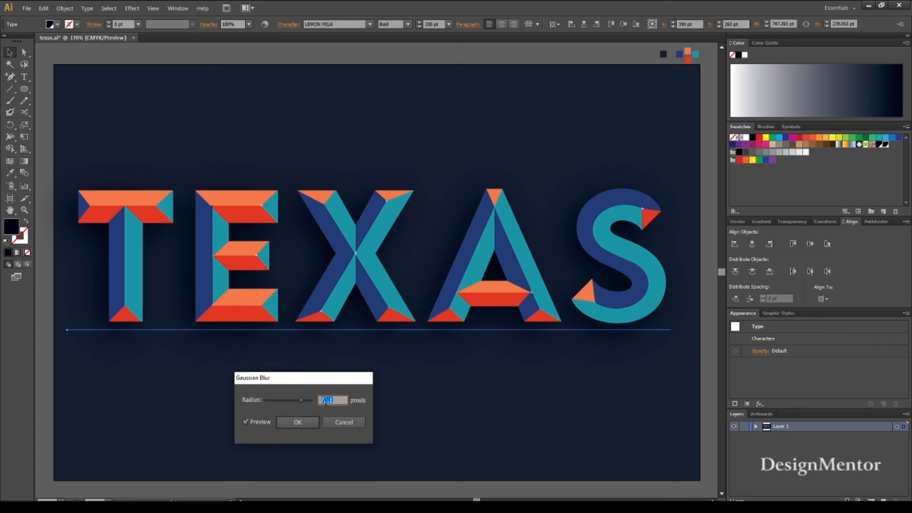
type("65")
left_click_drag(321, 374, 386, 384)
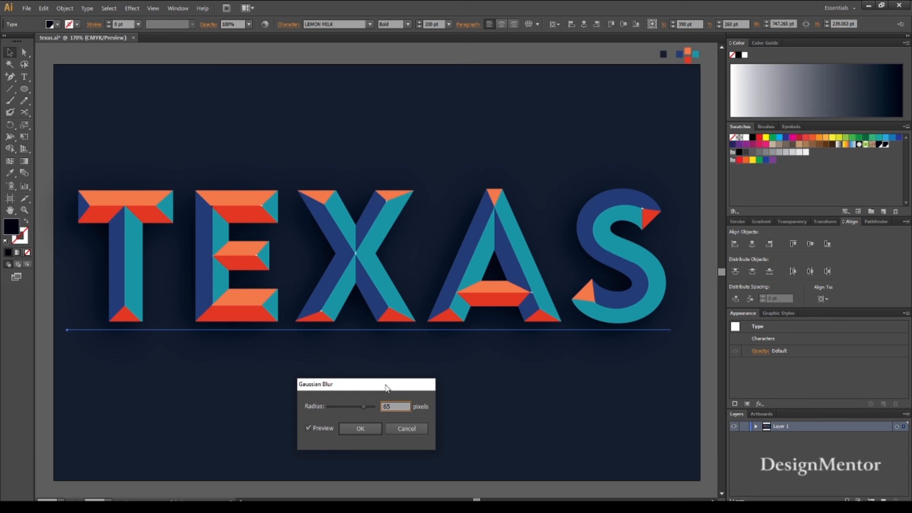
left_click(361, 430)
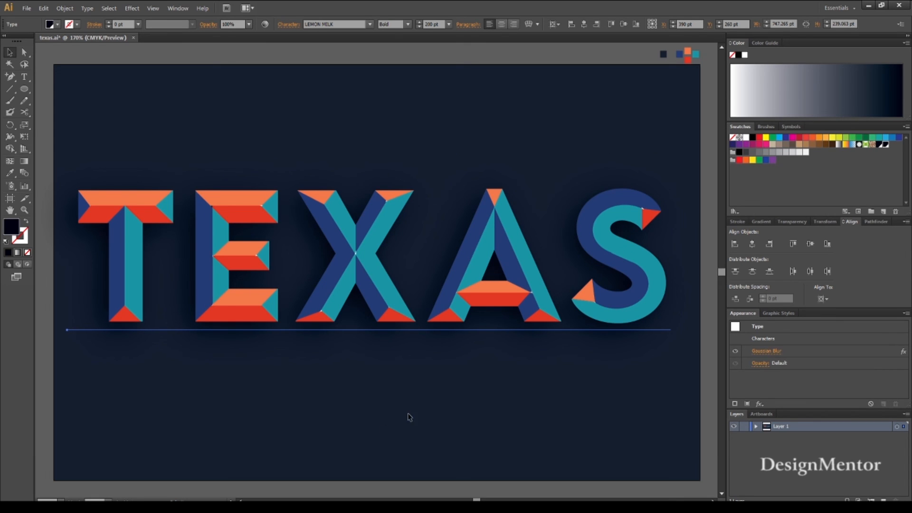
left_click(42, 58)
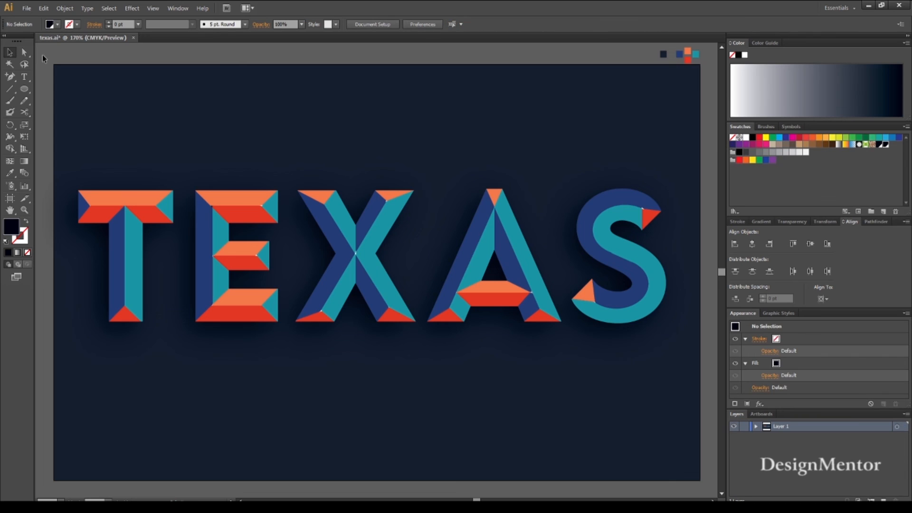